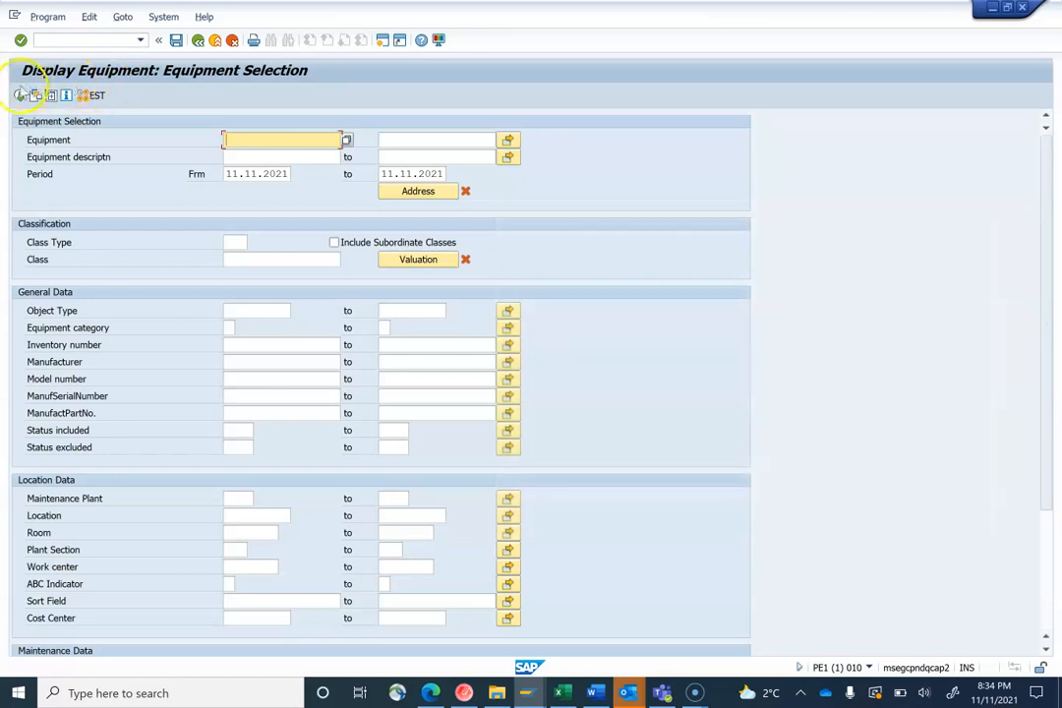
Run the unrestricted equipment list and add all available columns to its displayed layout.
left_click(20, 95)
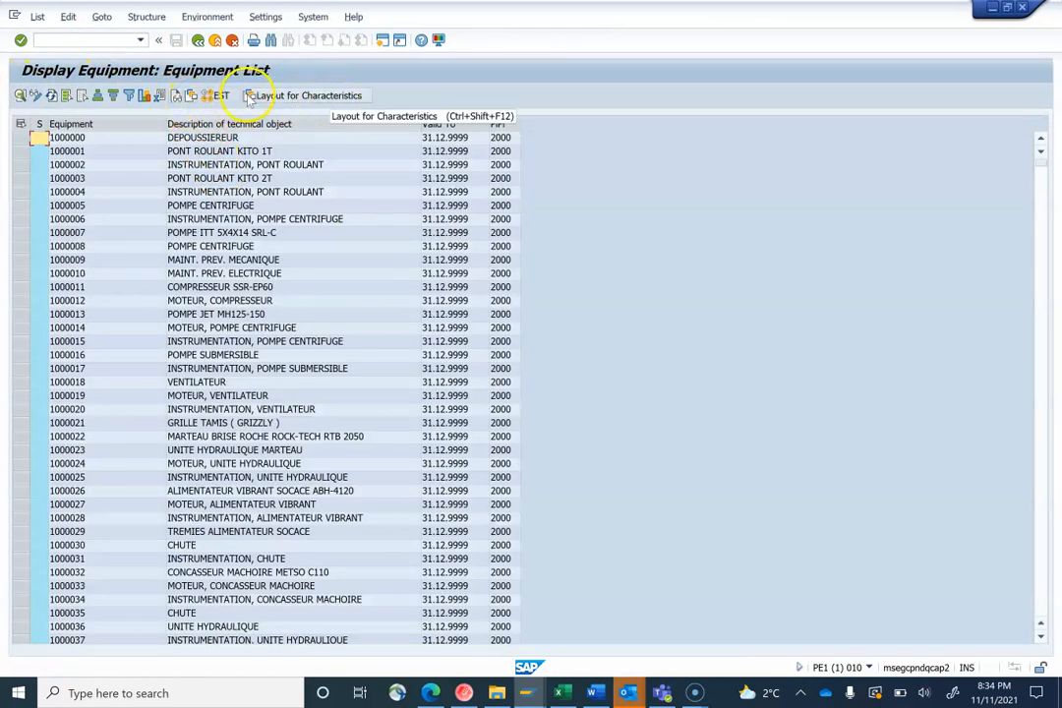
left_click(187, 96)
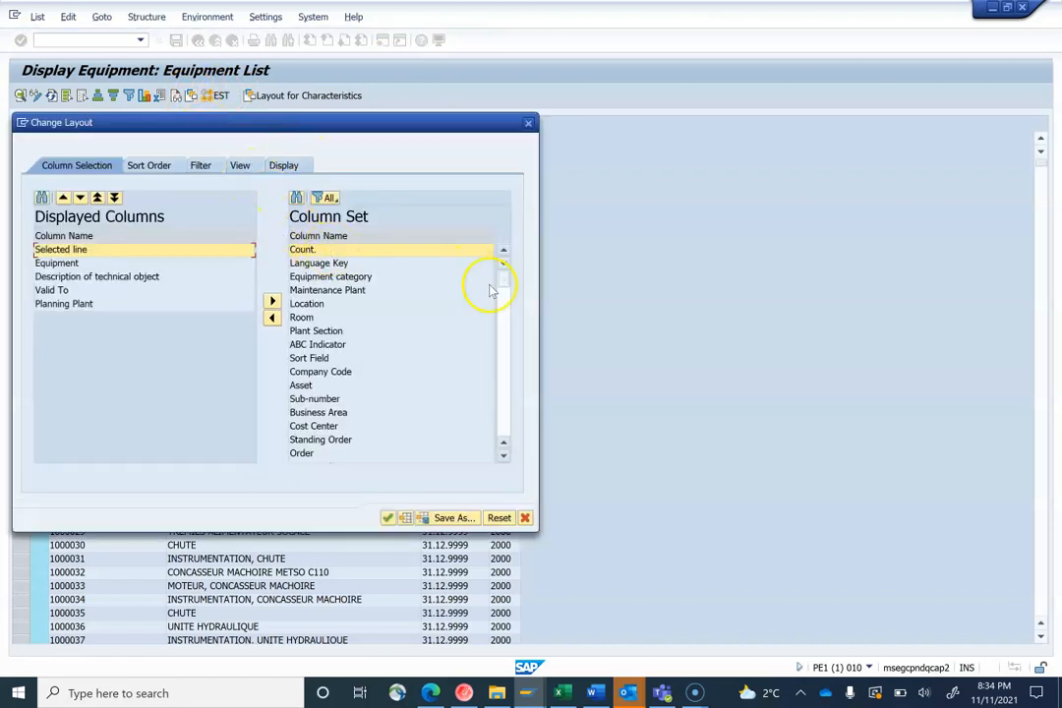
scroll(486, 445, "down", 10)
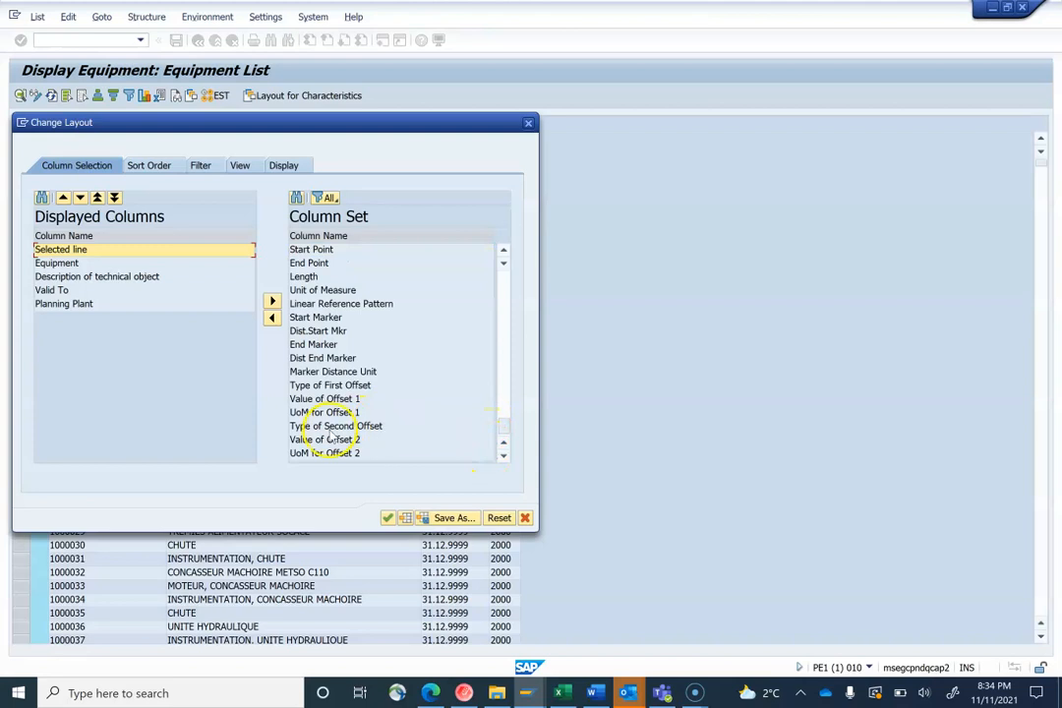
left_click(324, 454, "shift")
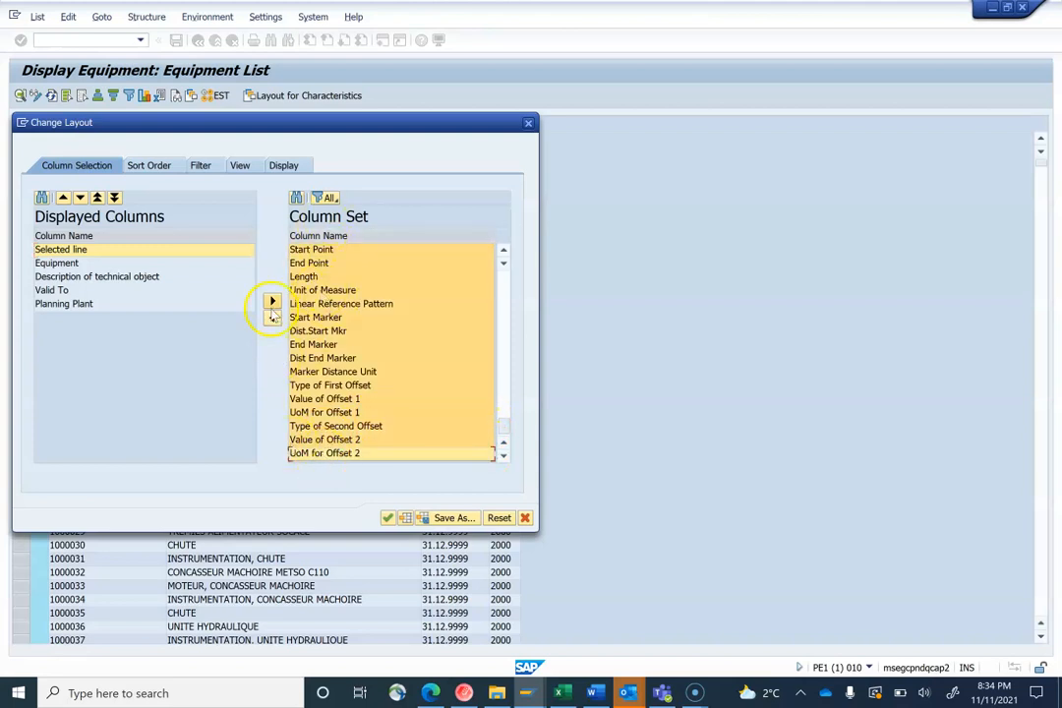
left_click(271, 318)
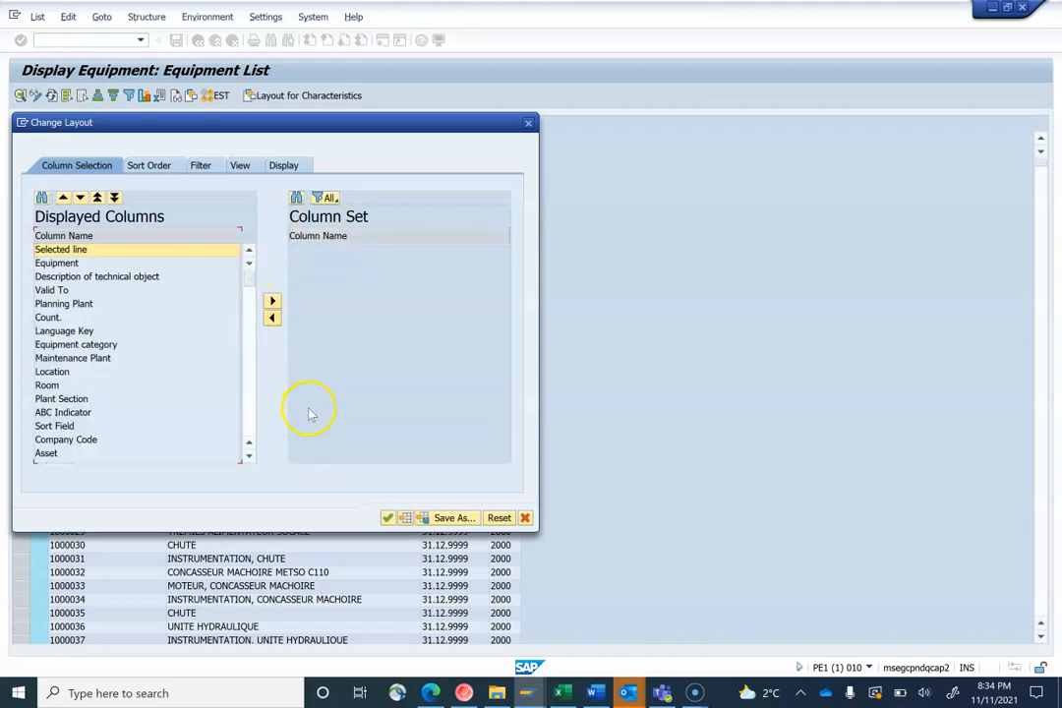
left_click(390, 517)
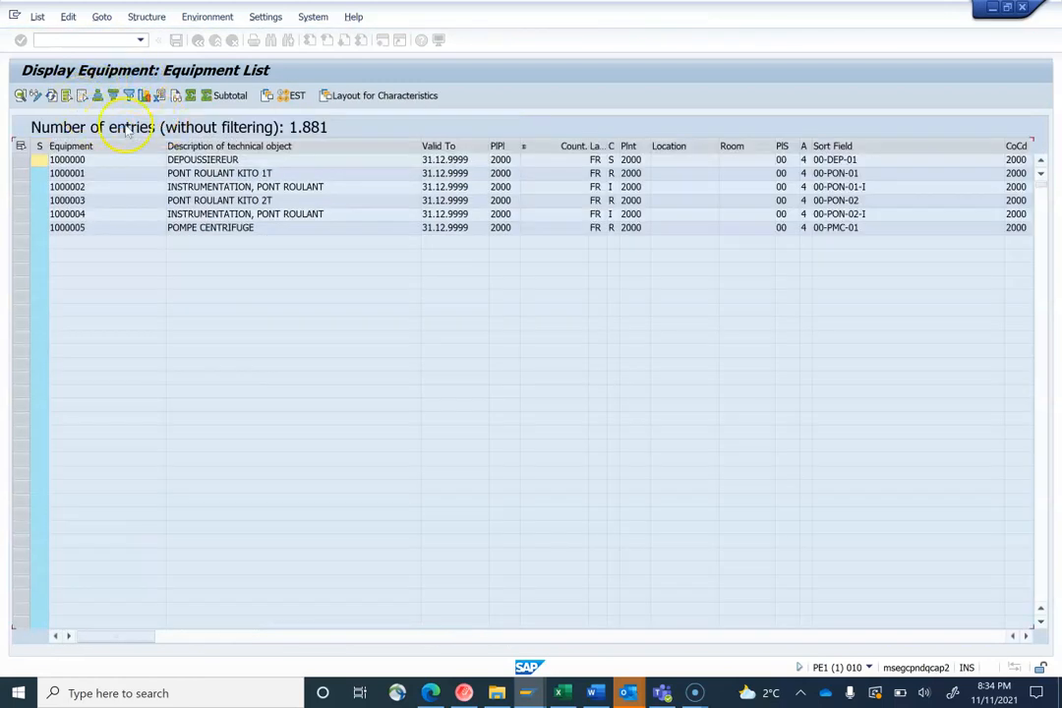
Export the equipment list to Microsoft Excel as a table with 1 key column.
left_click(159, 95)
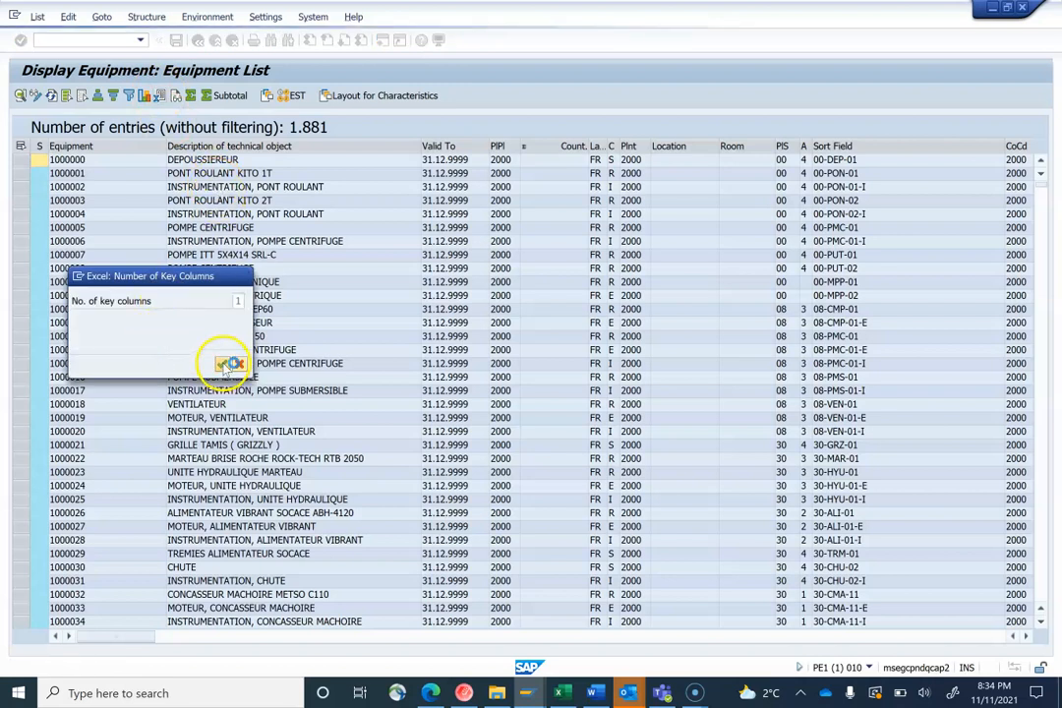
left_click(222, 364)
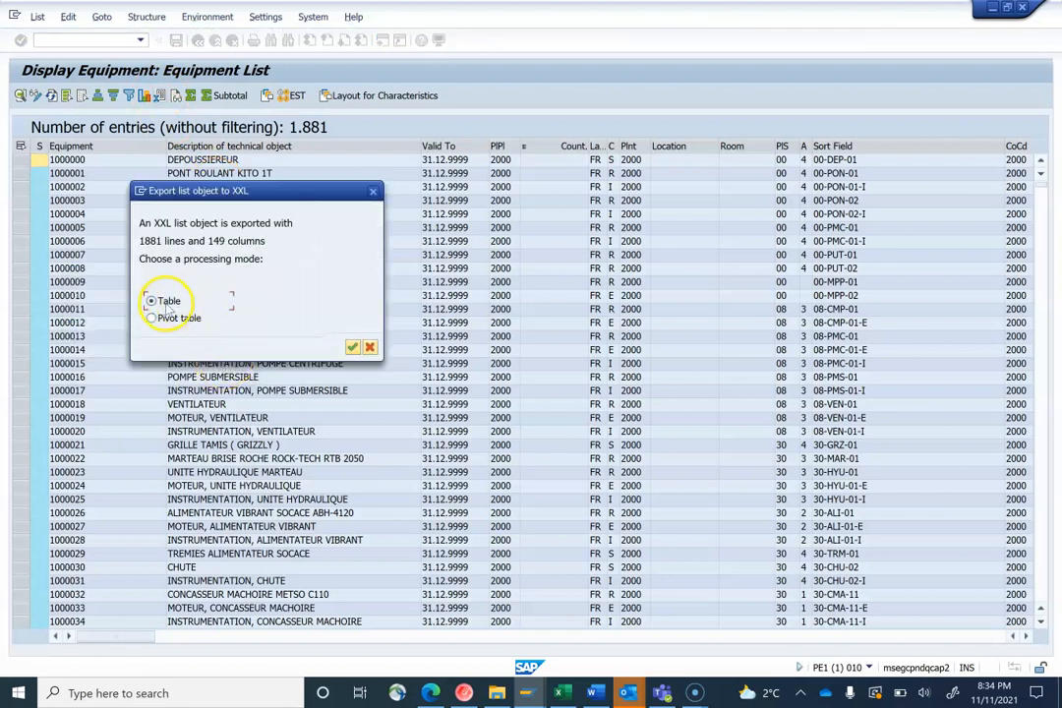
left_click(351, 348)
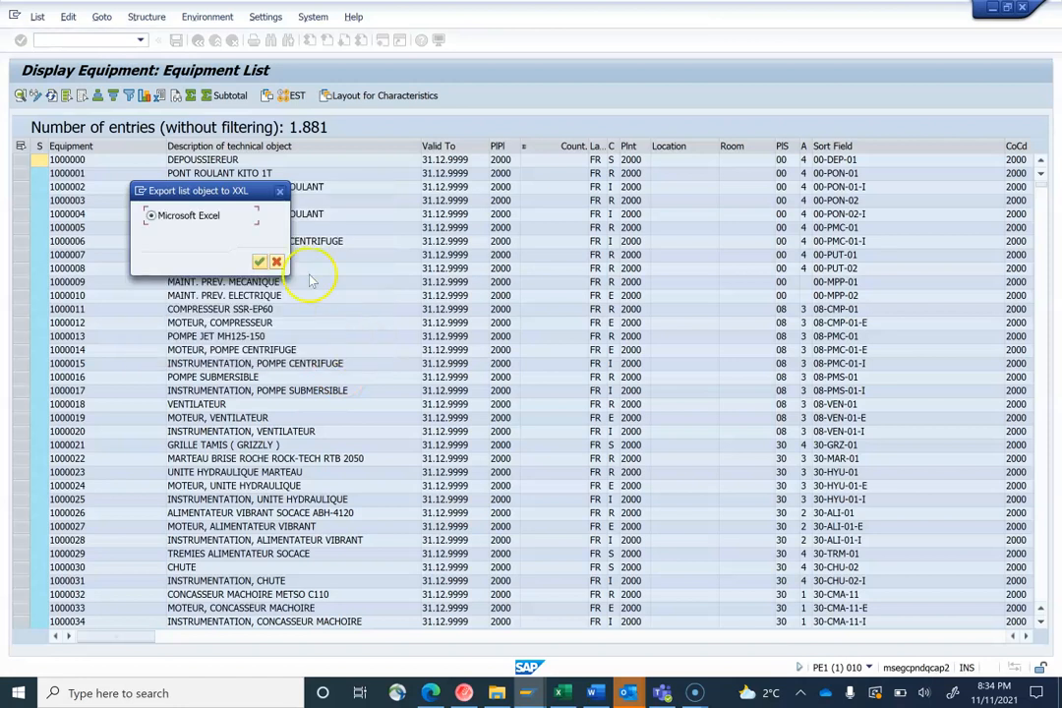
left_click(259, 263)
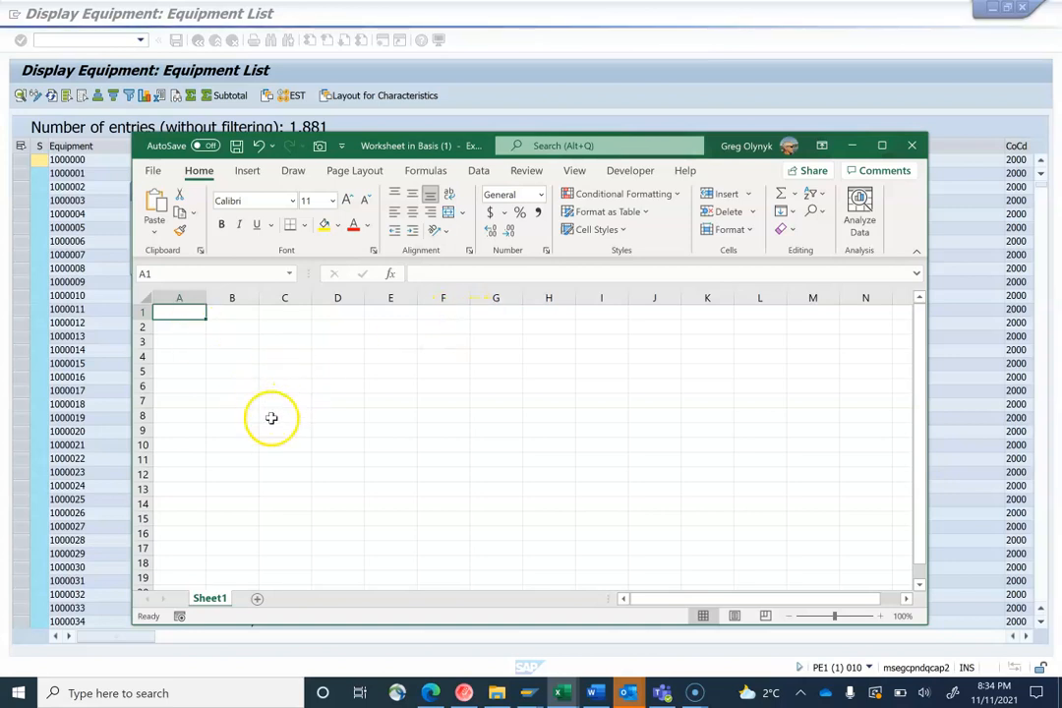
Switch to the 1b NEW -EQ_ih08_EN_FR working workbook in Excel and look at the options for importing data from a file.
mouse_move(561, 694)
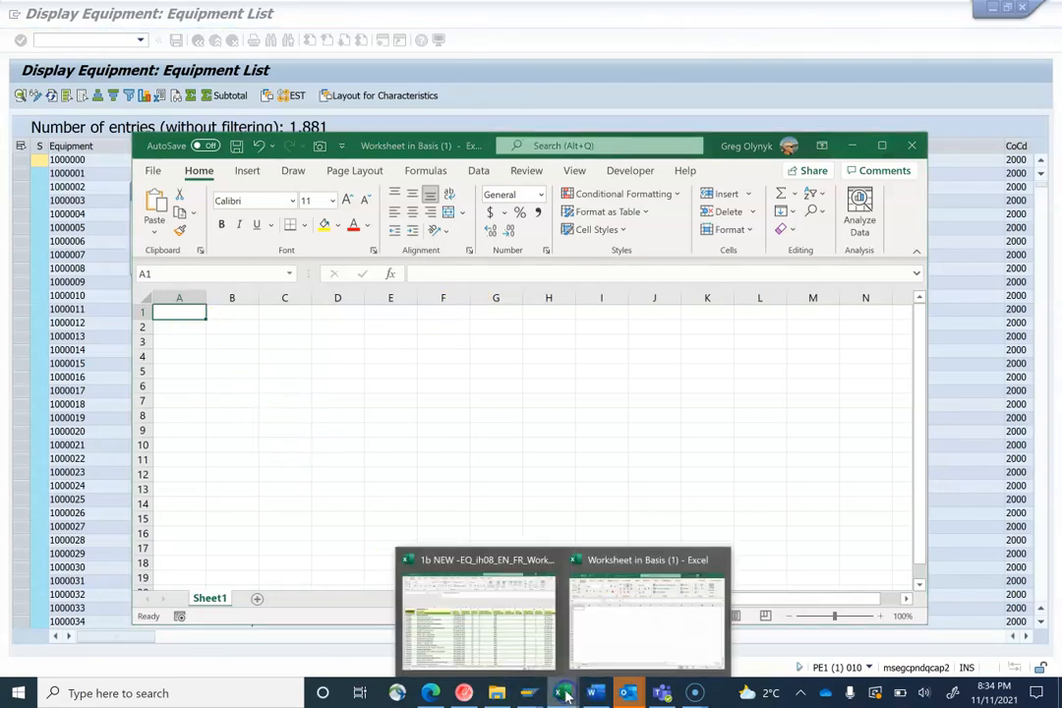
left_click(477, 604)
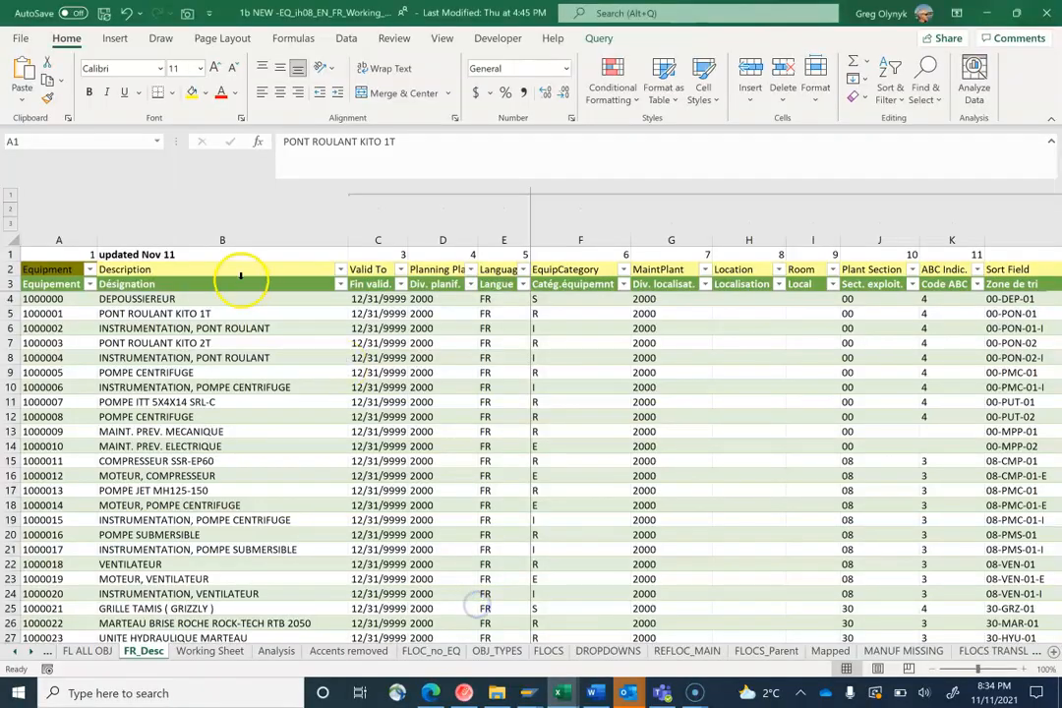
left_click(341, 42)
left_click(24, 84)
mouse_move(83, 129)
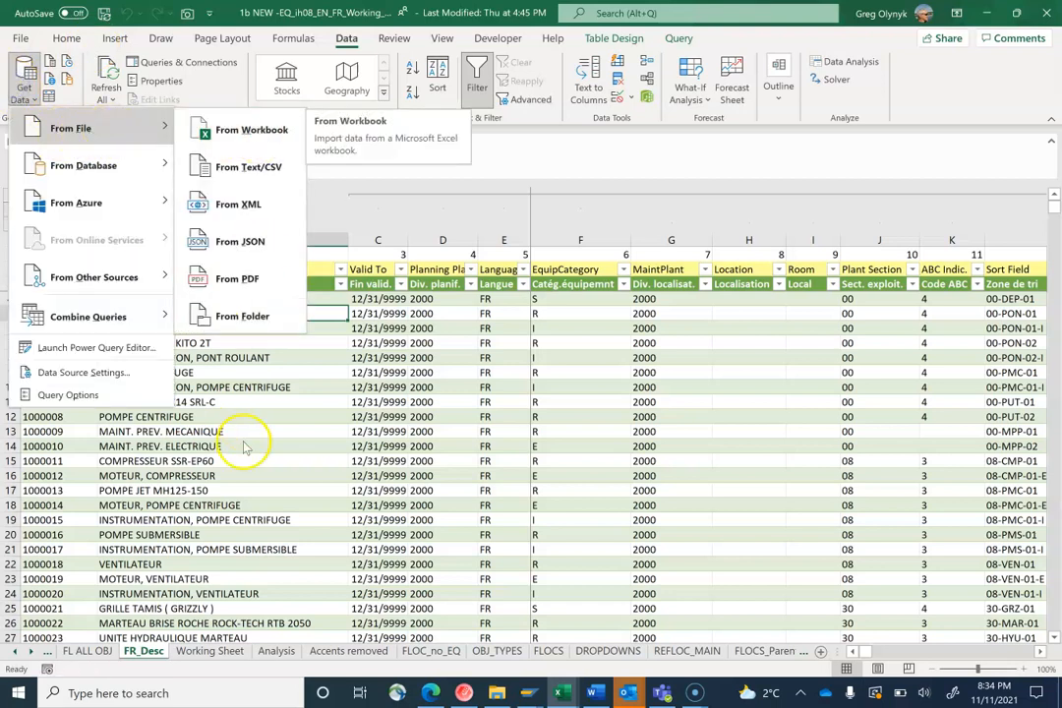
left_click(201, 376)
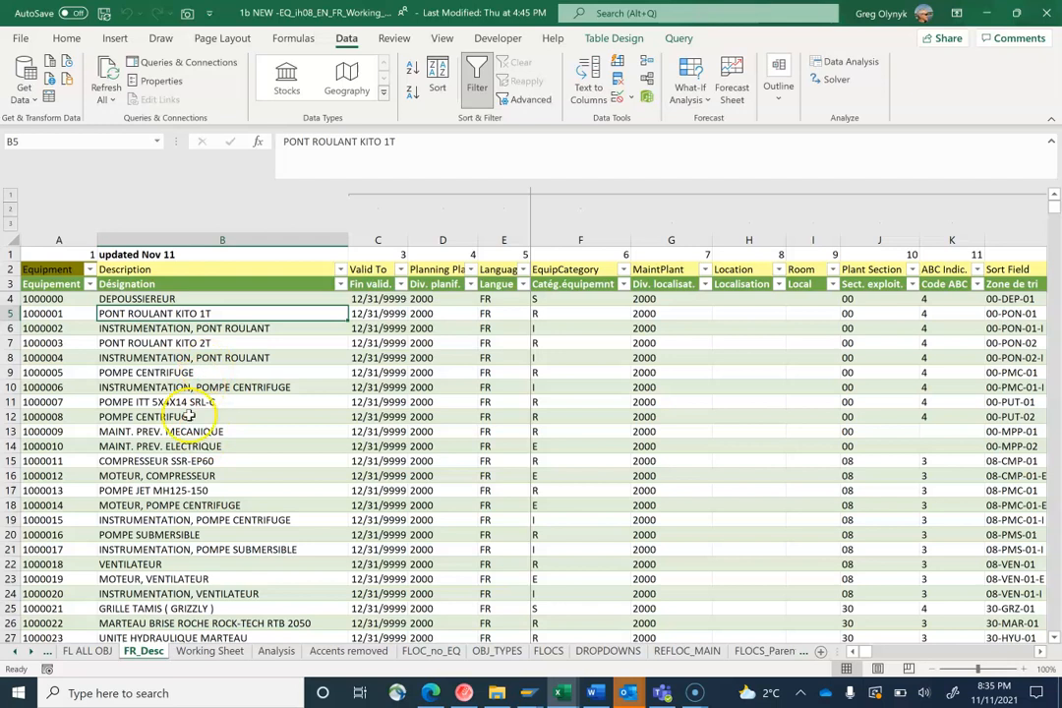
On the Working Sheet, examine the formulas behind the original French descriptions and the English equipment descriptions.
left_click(210, 650)
left_click(159, 224)
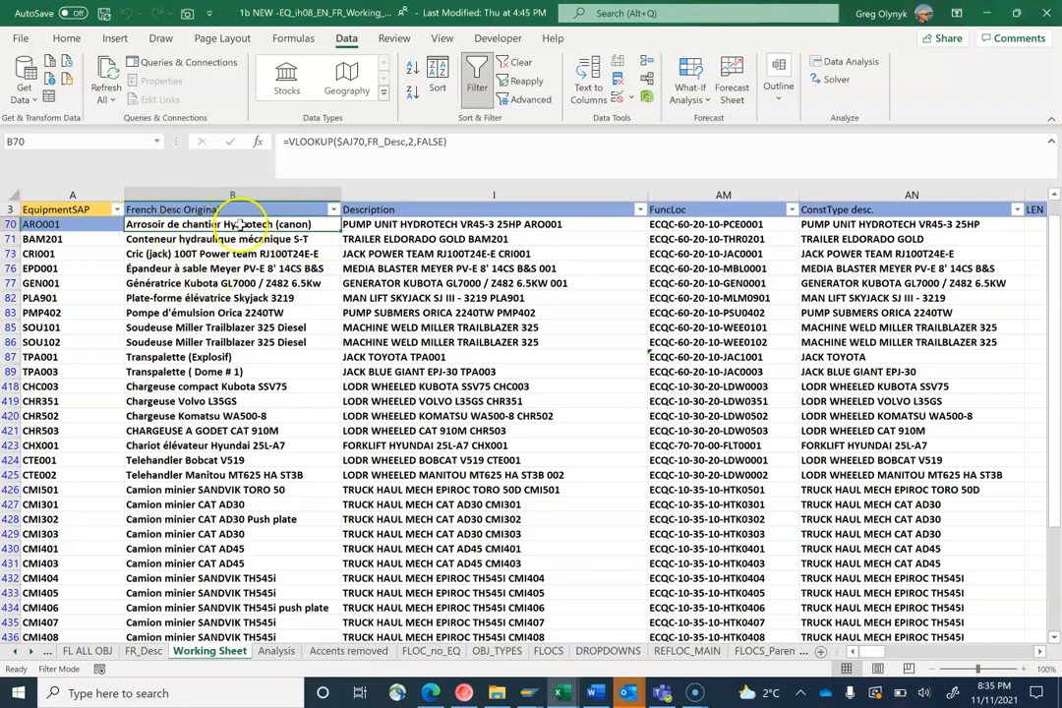
left_click(364, 224)
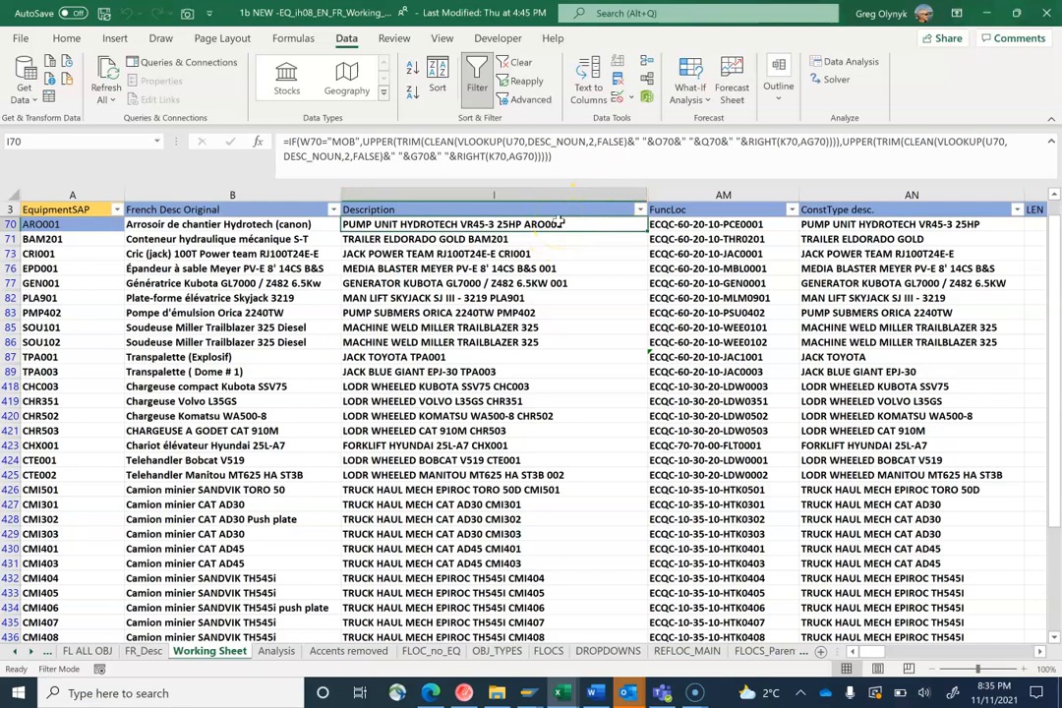
left_click(390, 253)
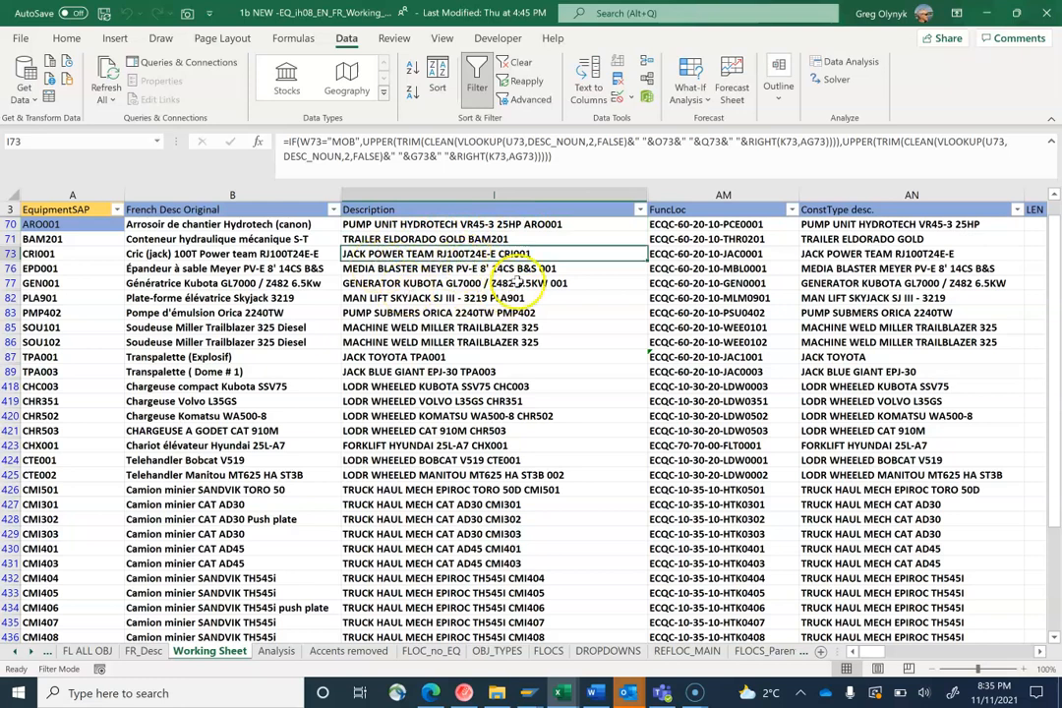
left_click(511, 270)
left_click(423, 310)
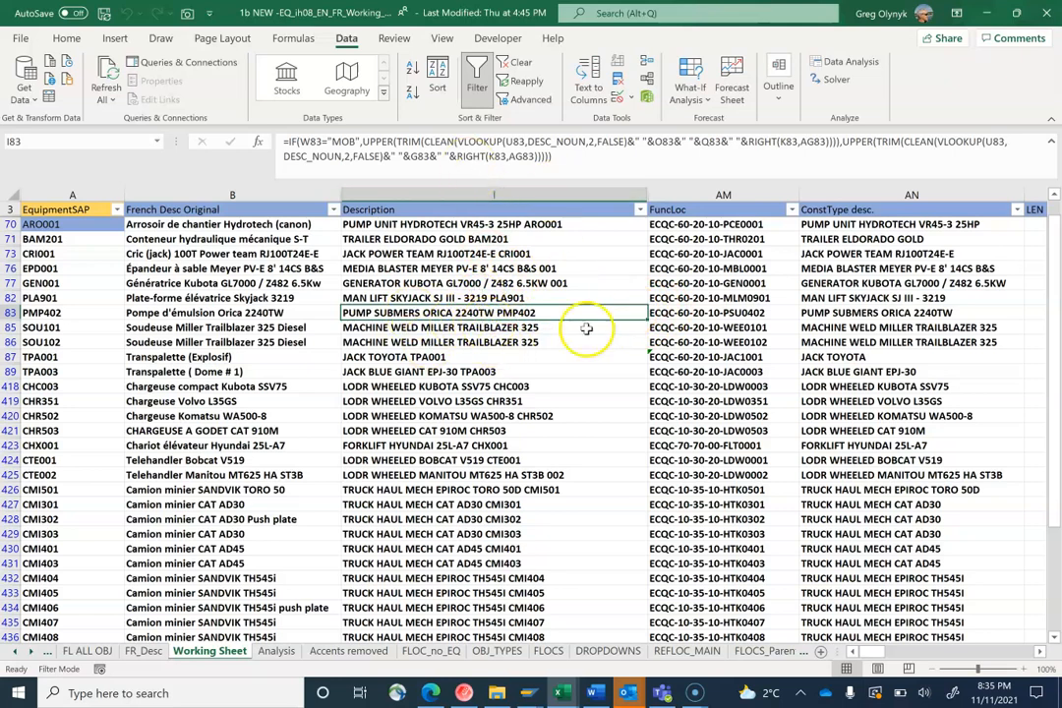
Examine the FuncLoc and ConstType description formulas for the submersible pump PMP402.
left_click(676, 312)
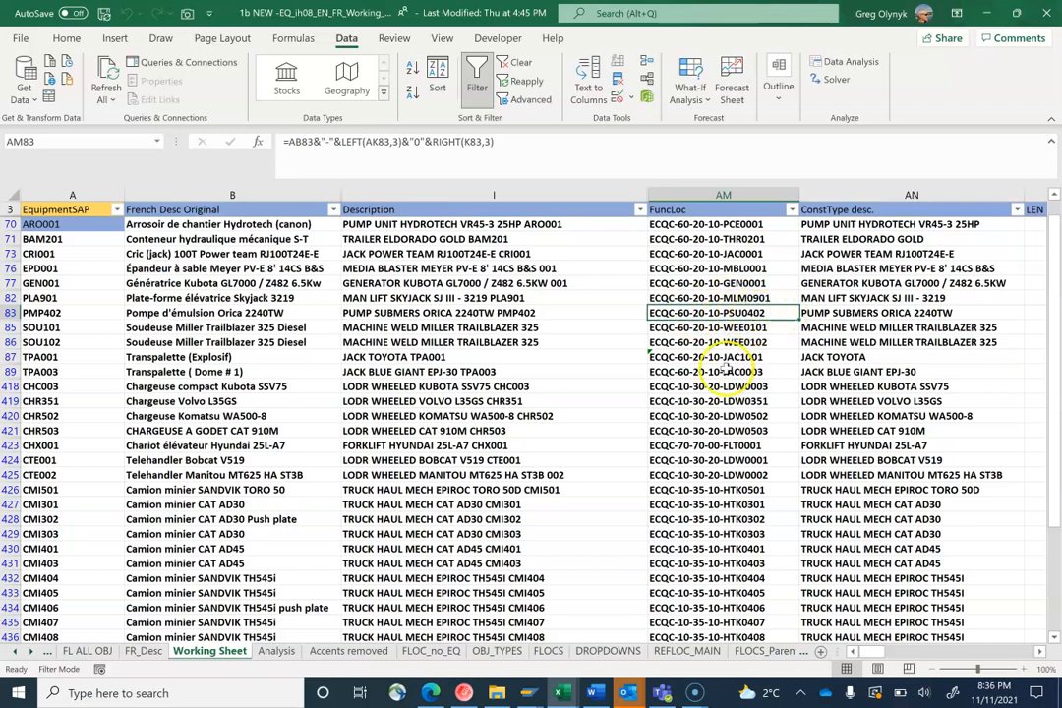
left_click(733, 330)
left_click(735, 312)
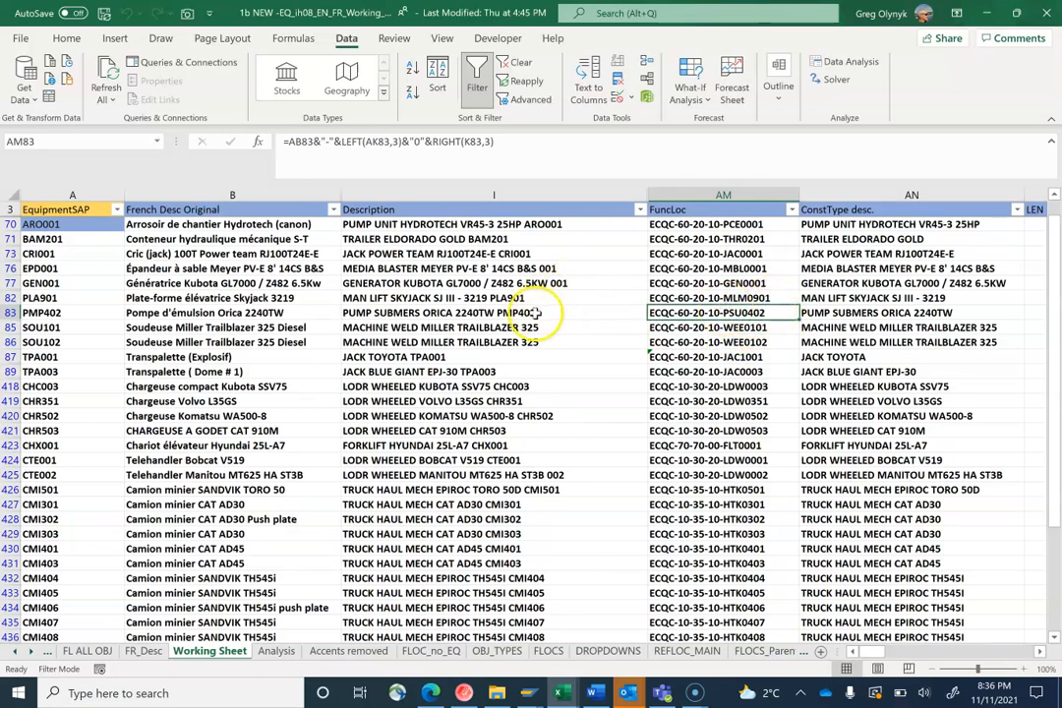
left_click(841, 313)
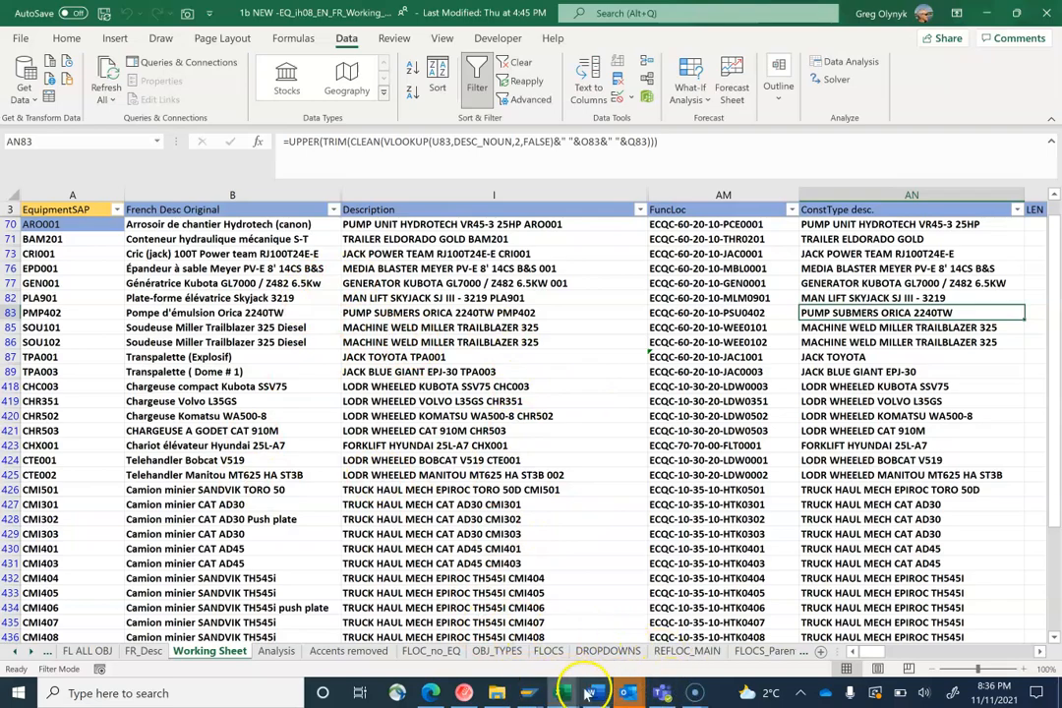
Switch to RelTacMD, select the functional location ECQC-10-15-10-DRD0051, and look at the available import options.
left_click(465, 693)
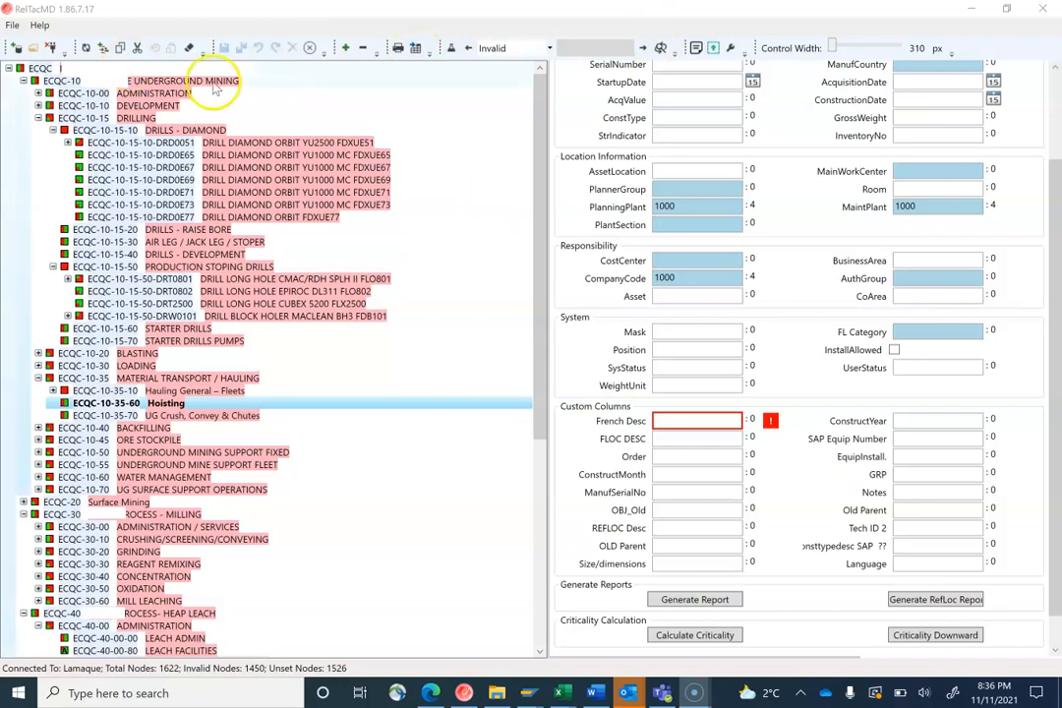
left_click(275, 143)
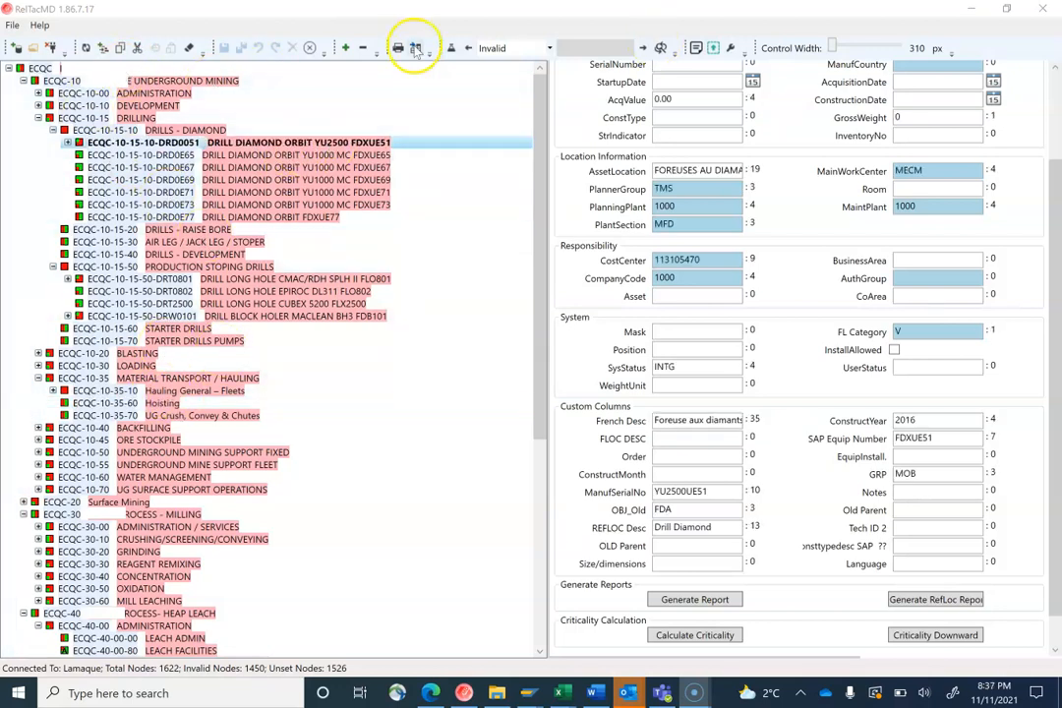
left_click(415, 47)
mouse_move(325, 56)
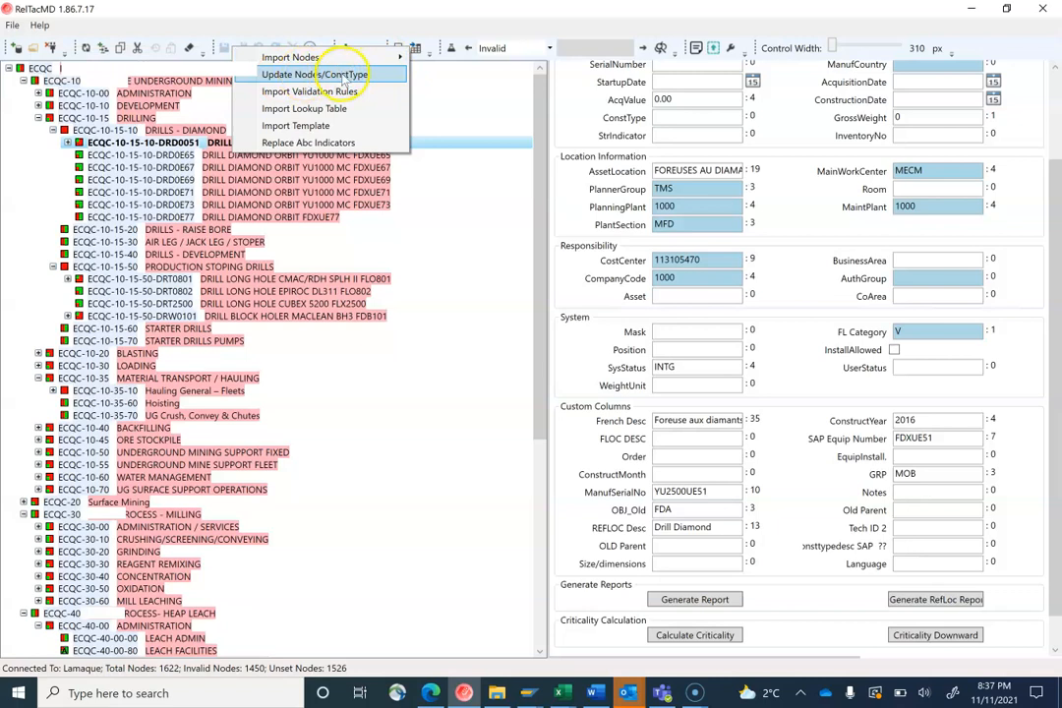
left_click(456, 106)
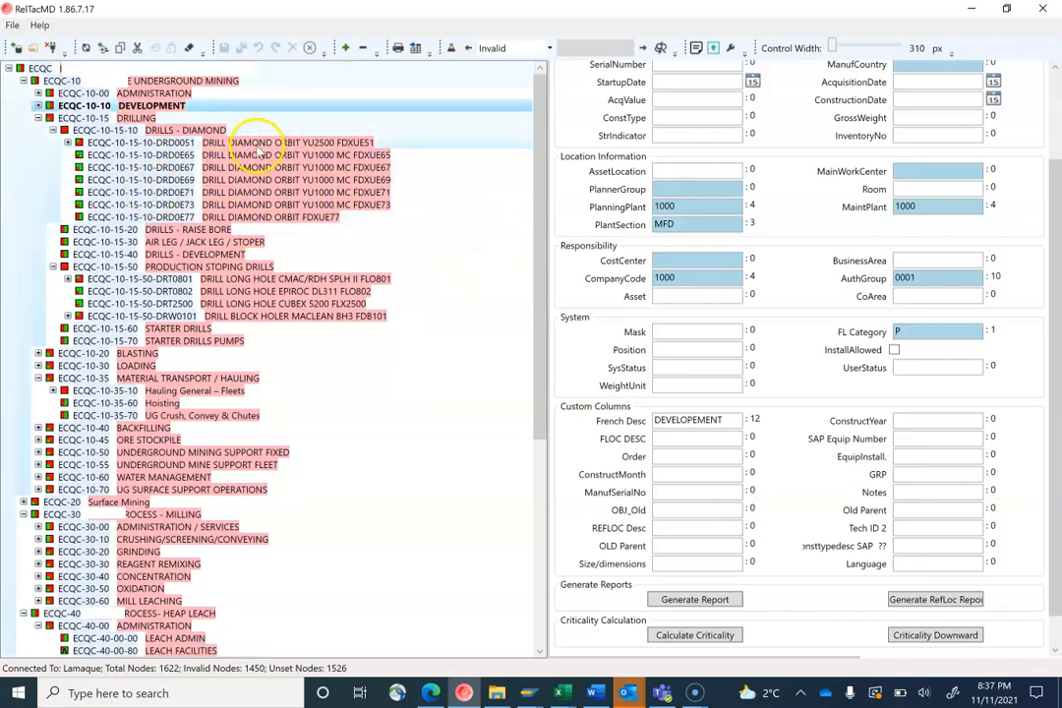
Review the property fields of ECQC-10-15-10-DRD0051 and look at the available Excel export options.
left_click(260, 146)
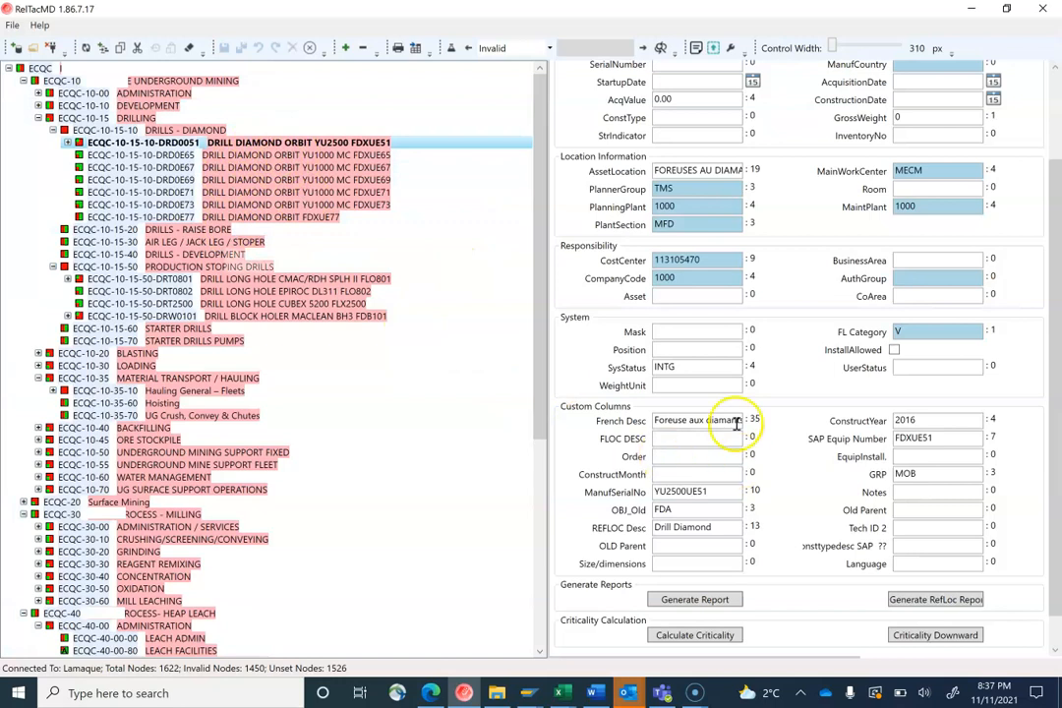
scroll(798, 139, "up", 2)
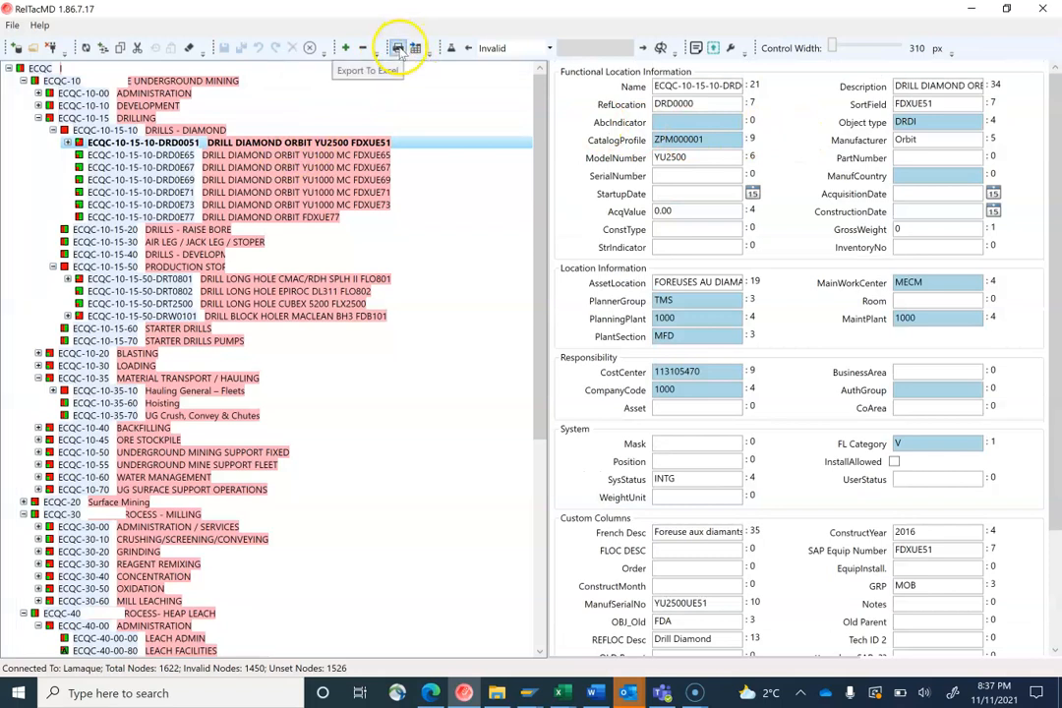
left_click(401, 51)
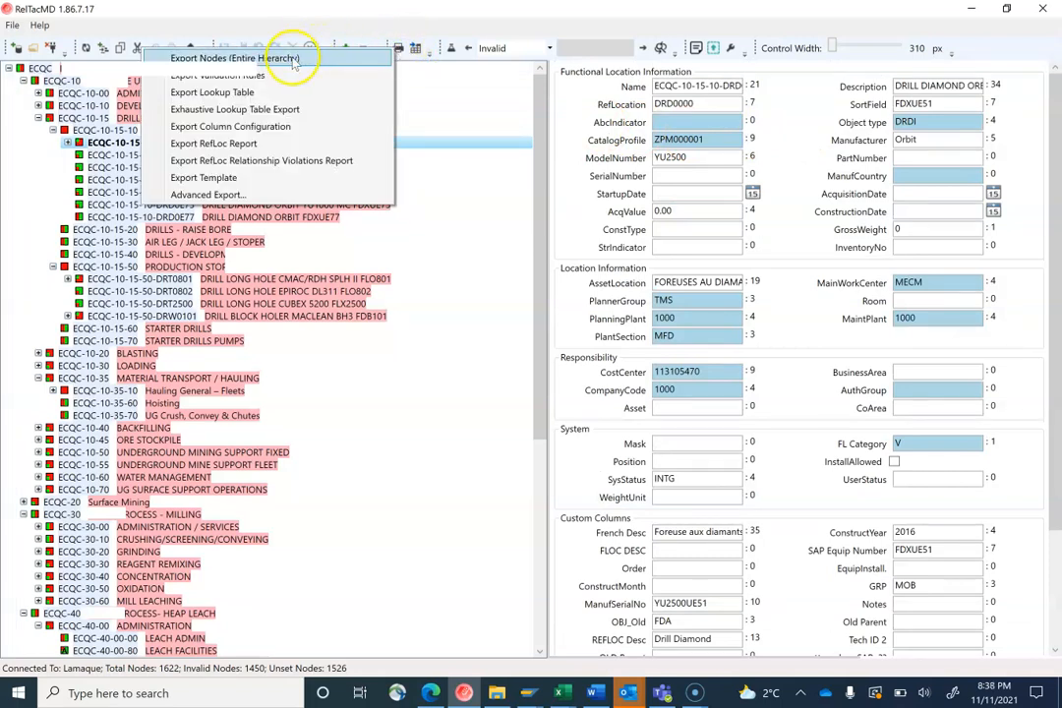
left_click(404, 251)
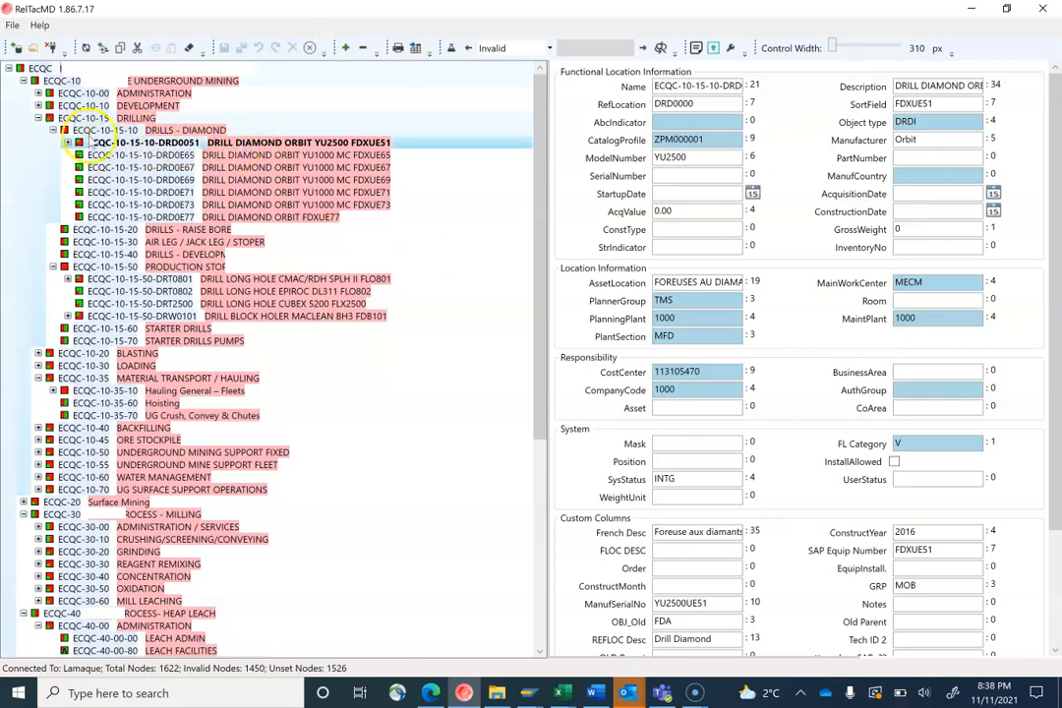
Look at the asset types that can be added under ECQC-10-15-10-DRD0051.
right_click(224, 146)
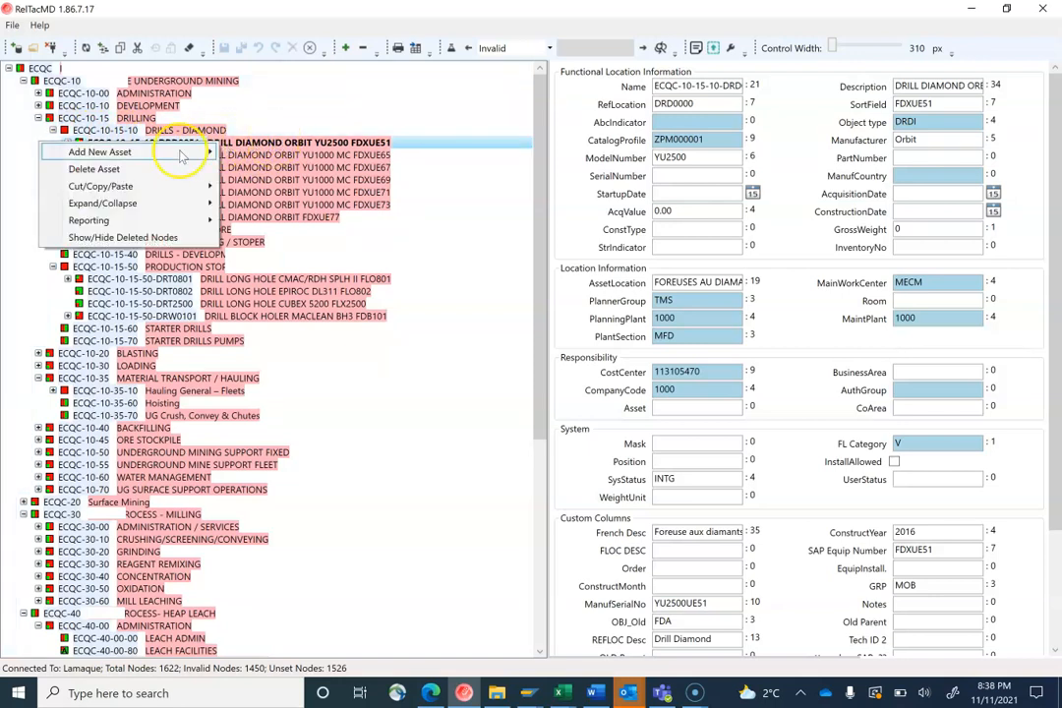
mouse_move(180, 152)
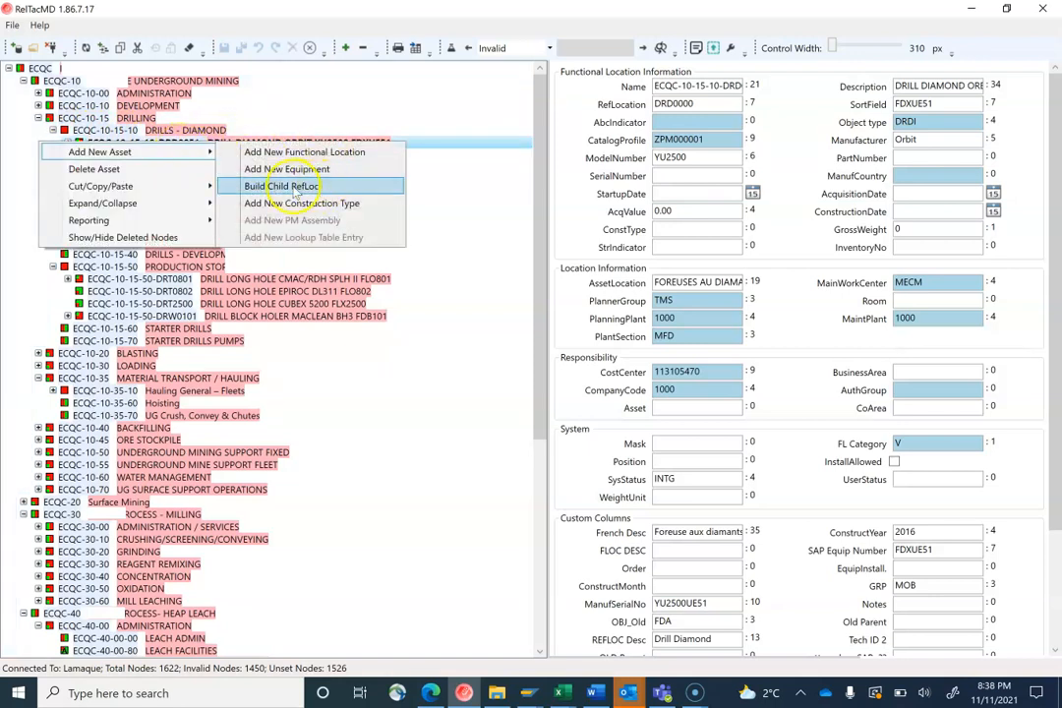
left_click(386, 179)
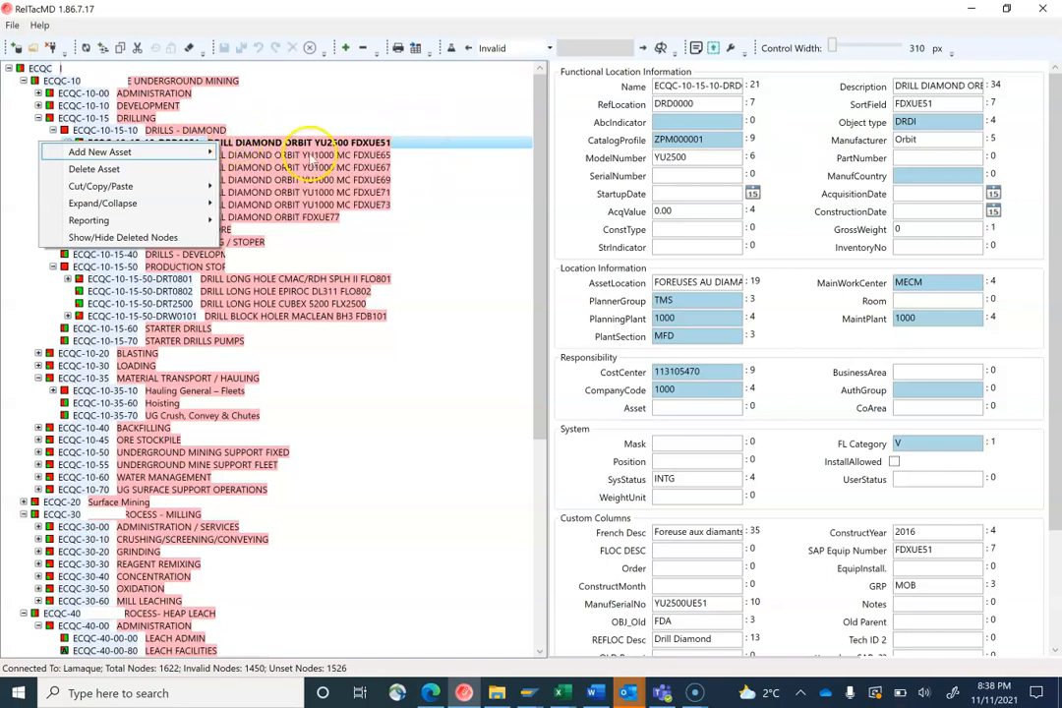
Expand ECQC-10-15-10-DRD0051 in the hierarchy down through its Engine System and Cooling System.
left_click(67, 144)
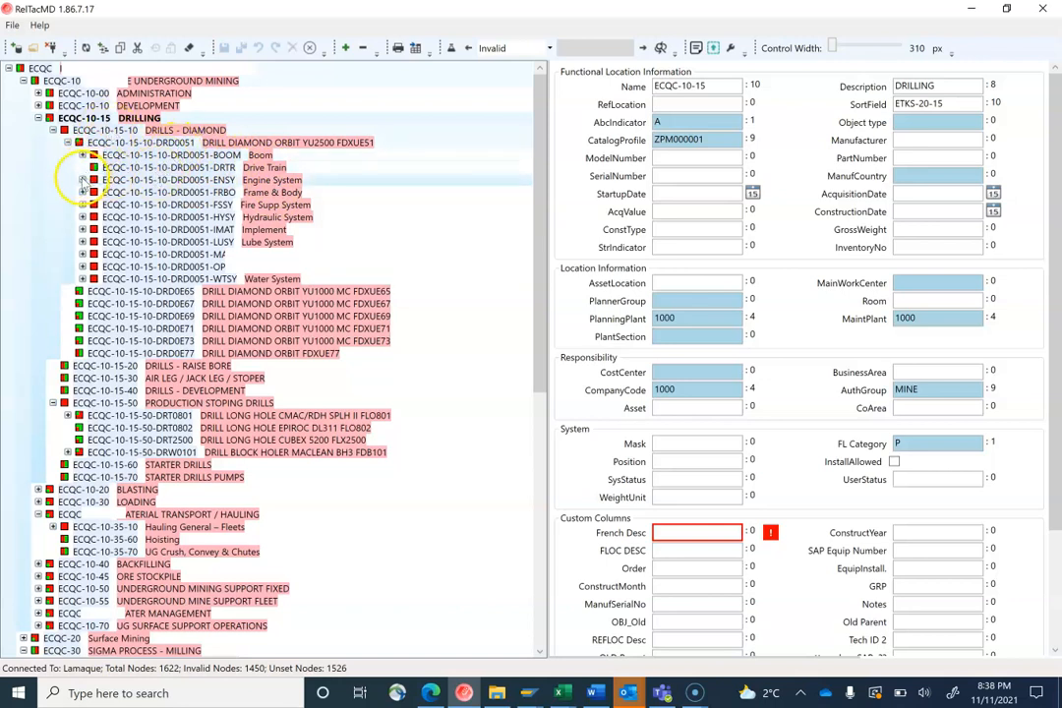
left_click(82, 179)
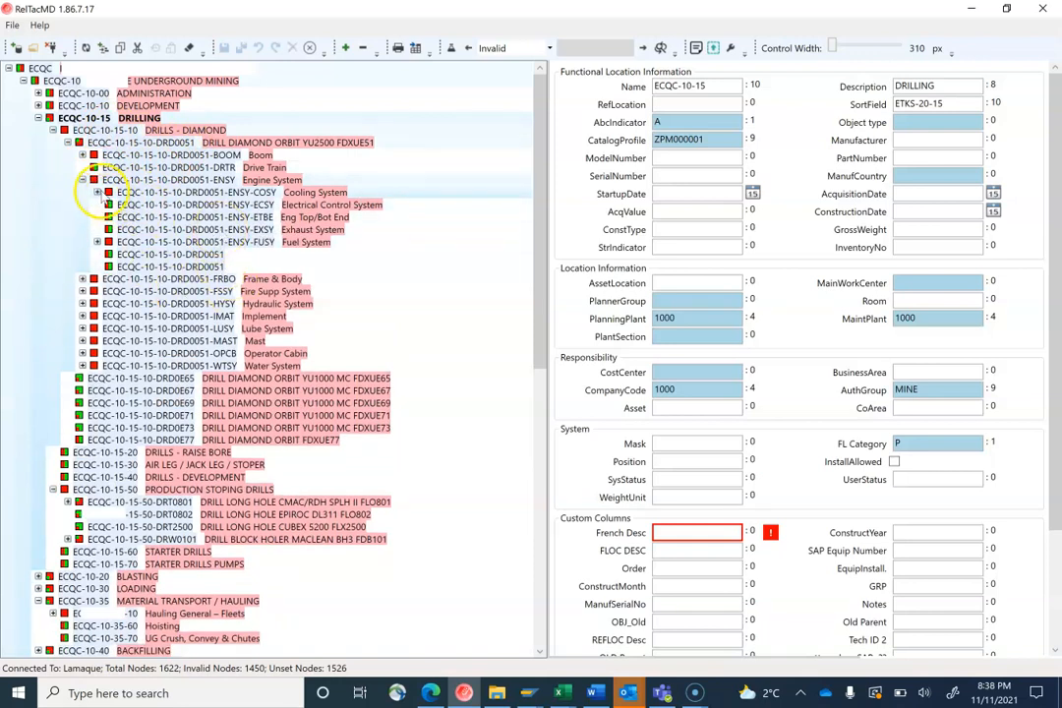
left_click(98, 191)
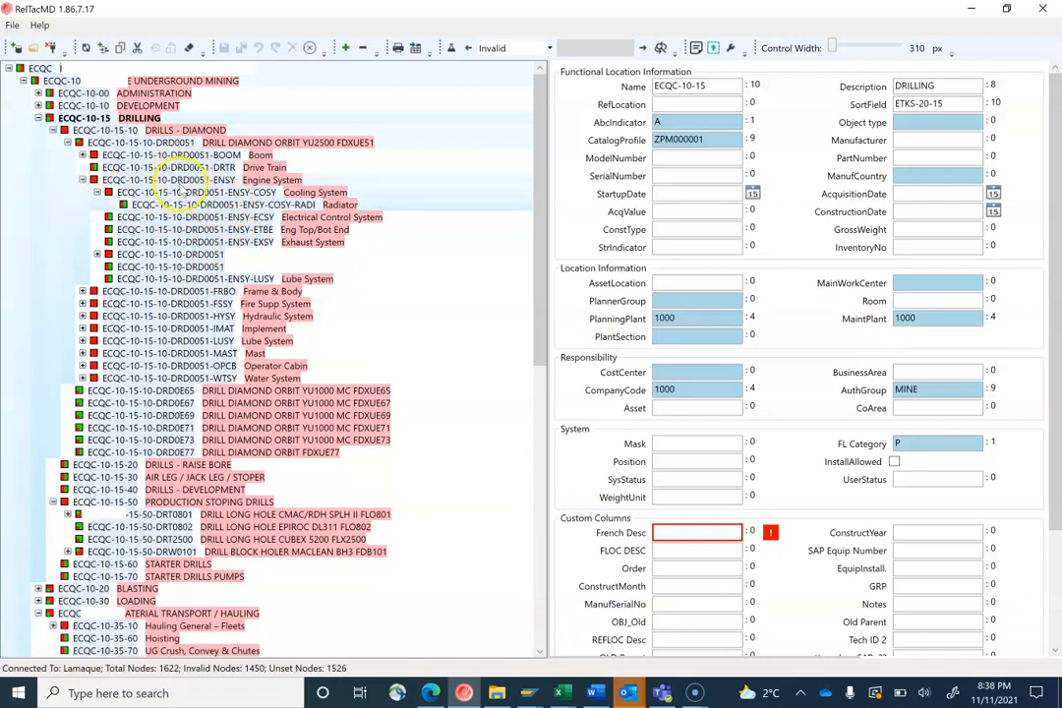
Review the property fields of the Drive Train node and its parent drill ECQC-10-15-10-DRD0051, including the maintenance plant.
left_click(173, 167)
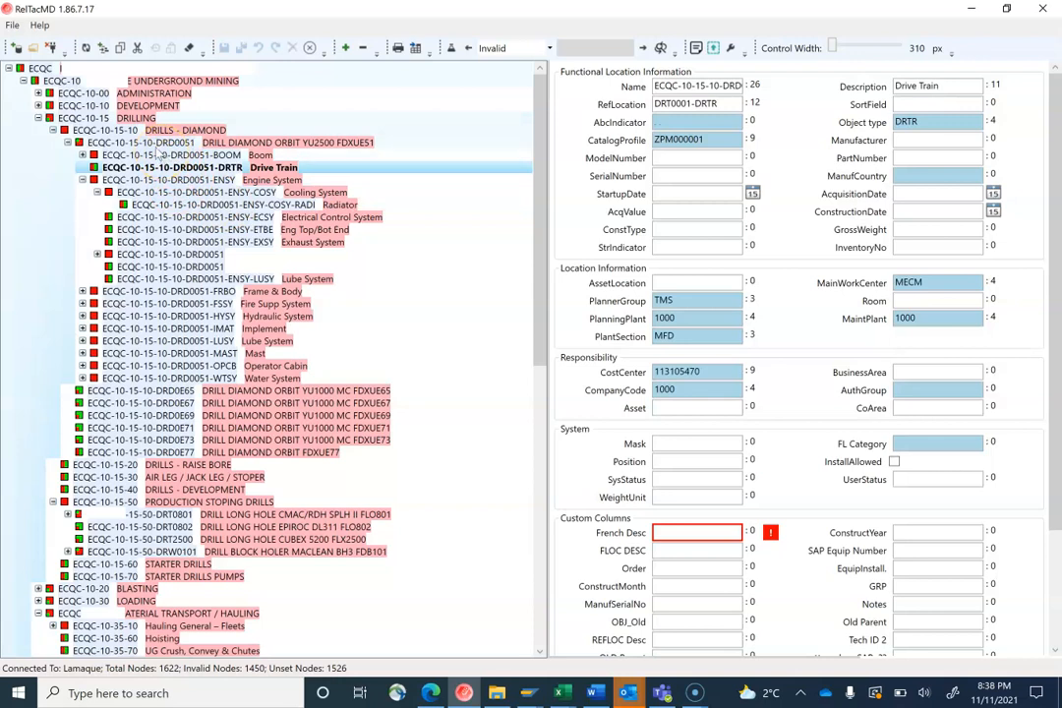
left_click(283, 145)
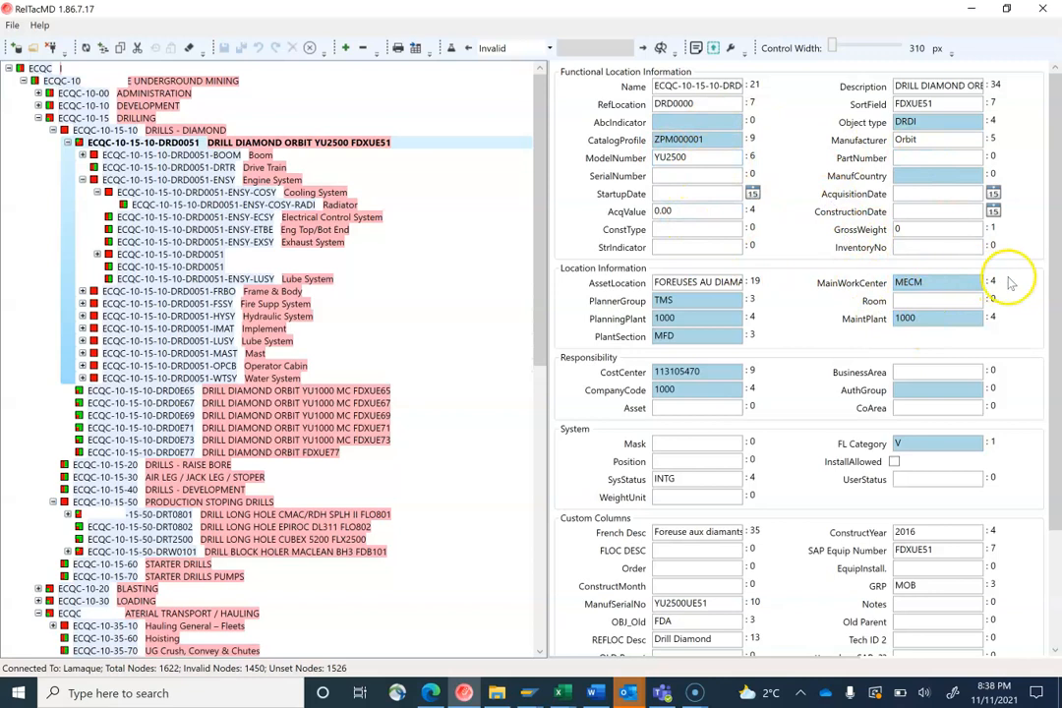
left_click(934, 322)
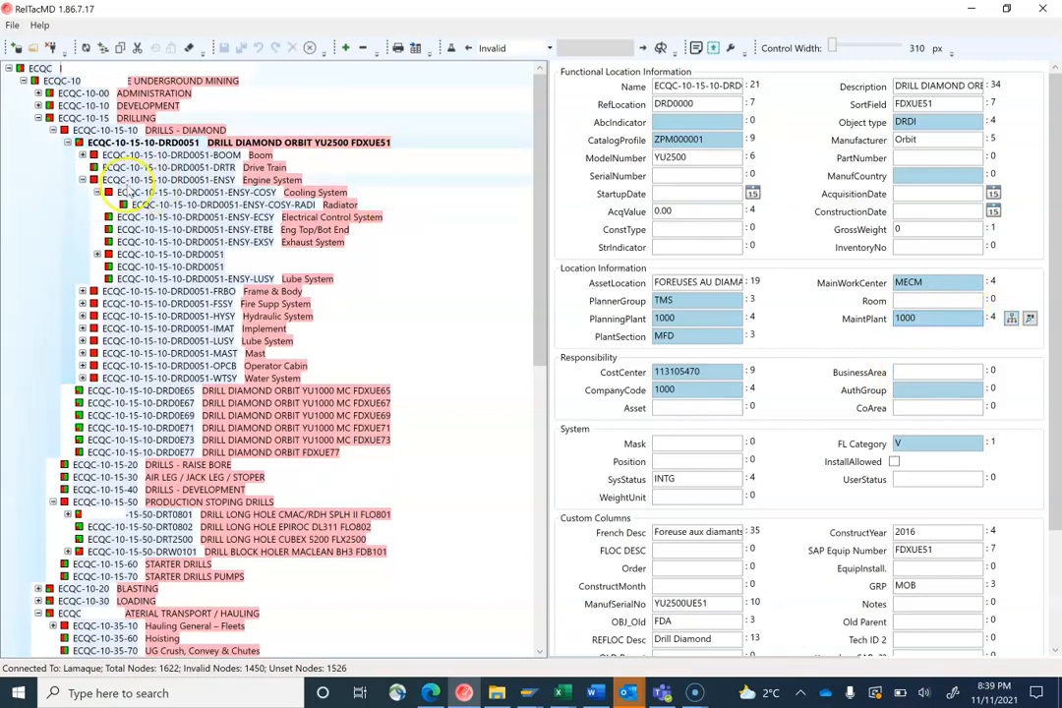
Collapse the Engine System and DRILLS - DIAMOND branches and review the properties of the root ECQC and ECQC-10-15-50-DRT0801.
left_click(83, 180)
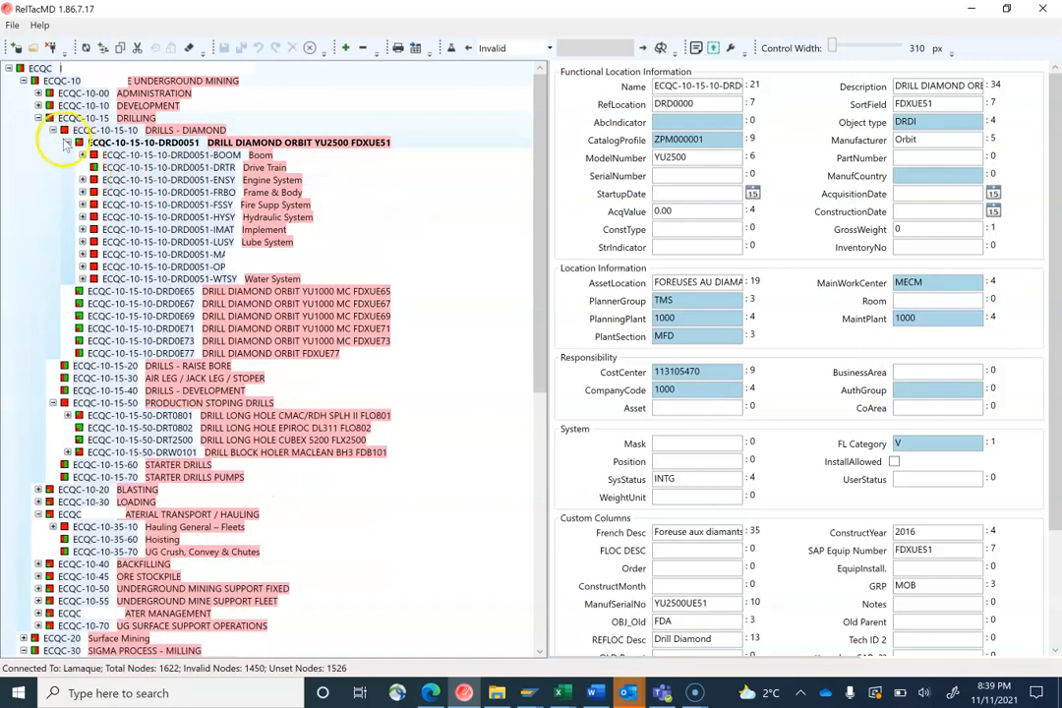
left_click(53, 129)
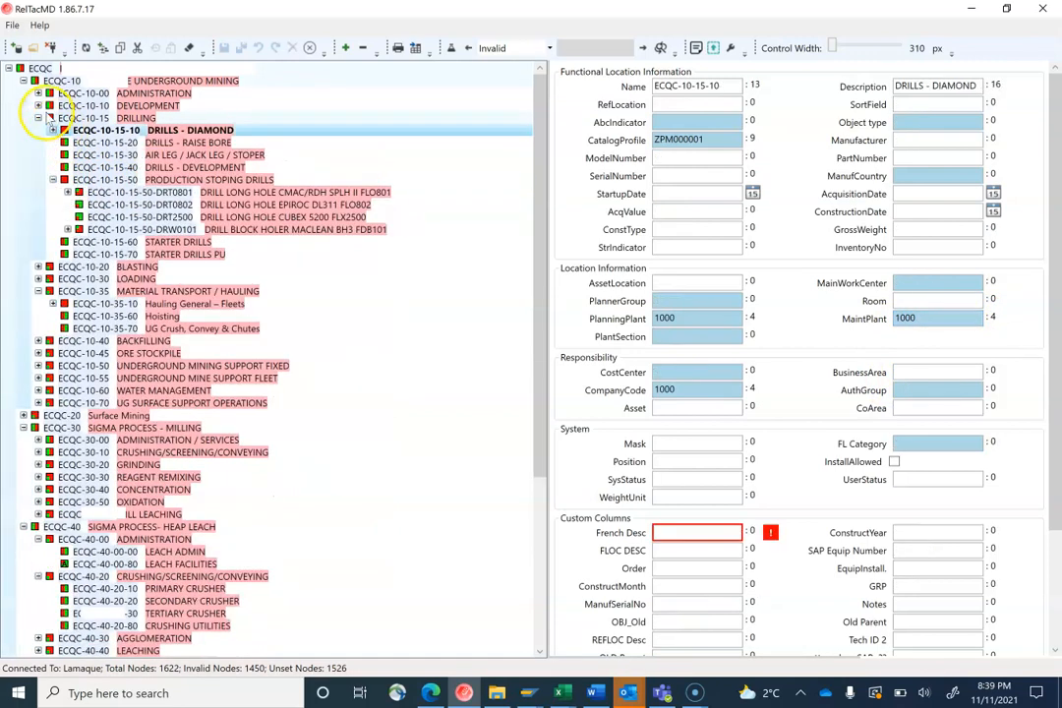
left_click(106, 70)
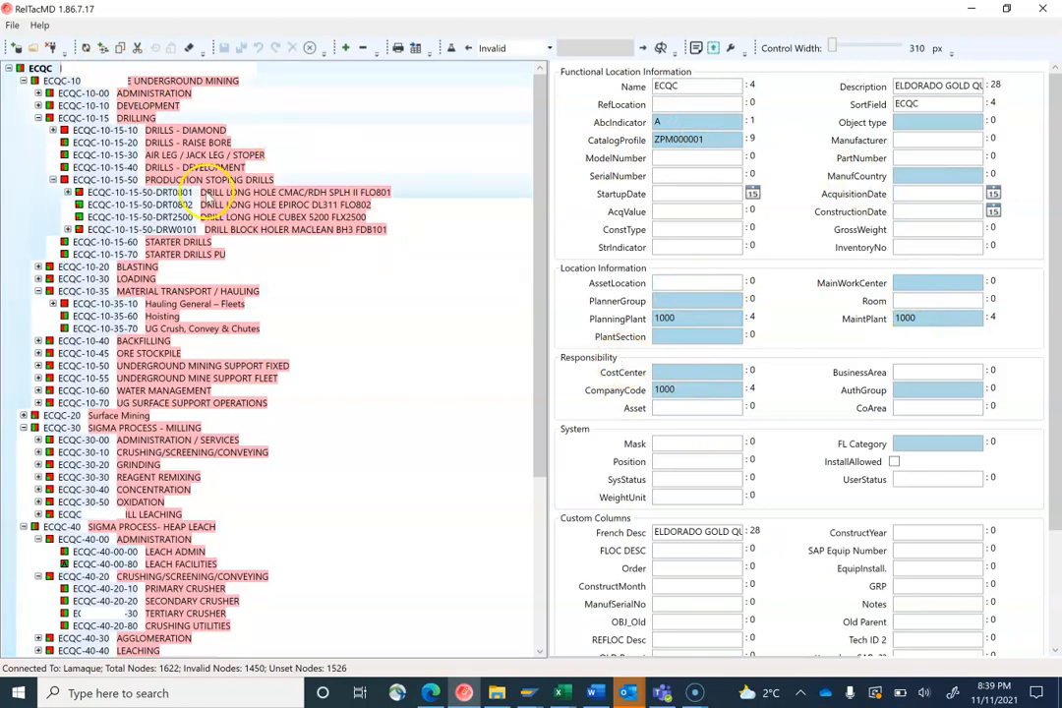
left_click(157, 193)
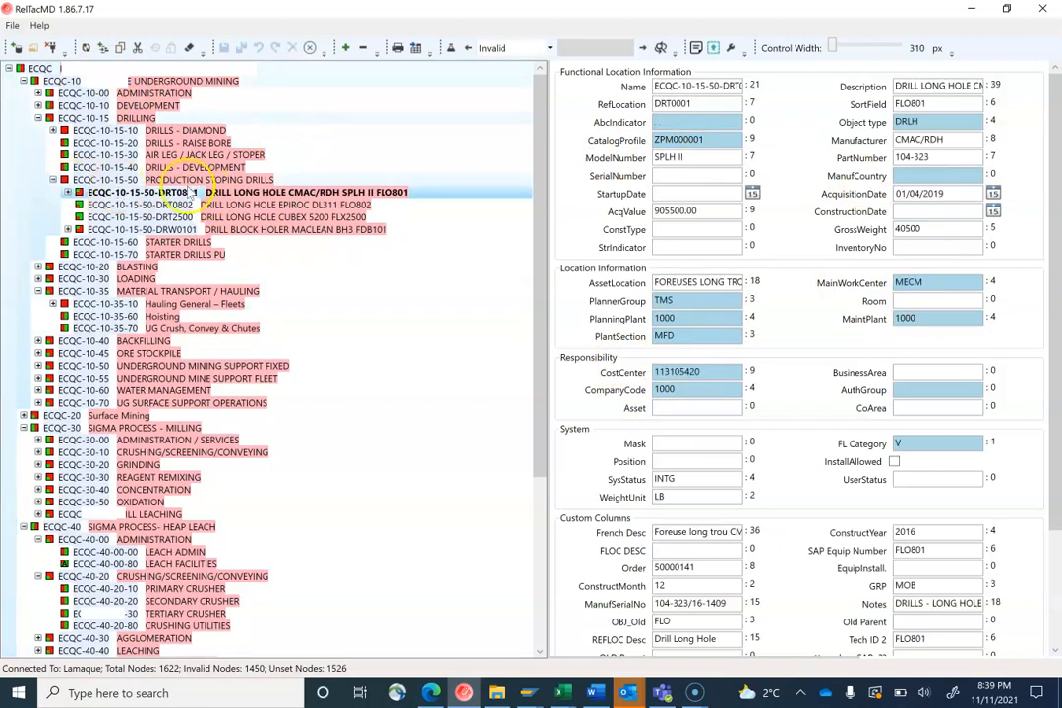
left_click(67, 194)
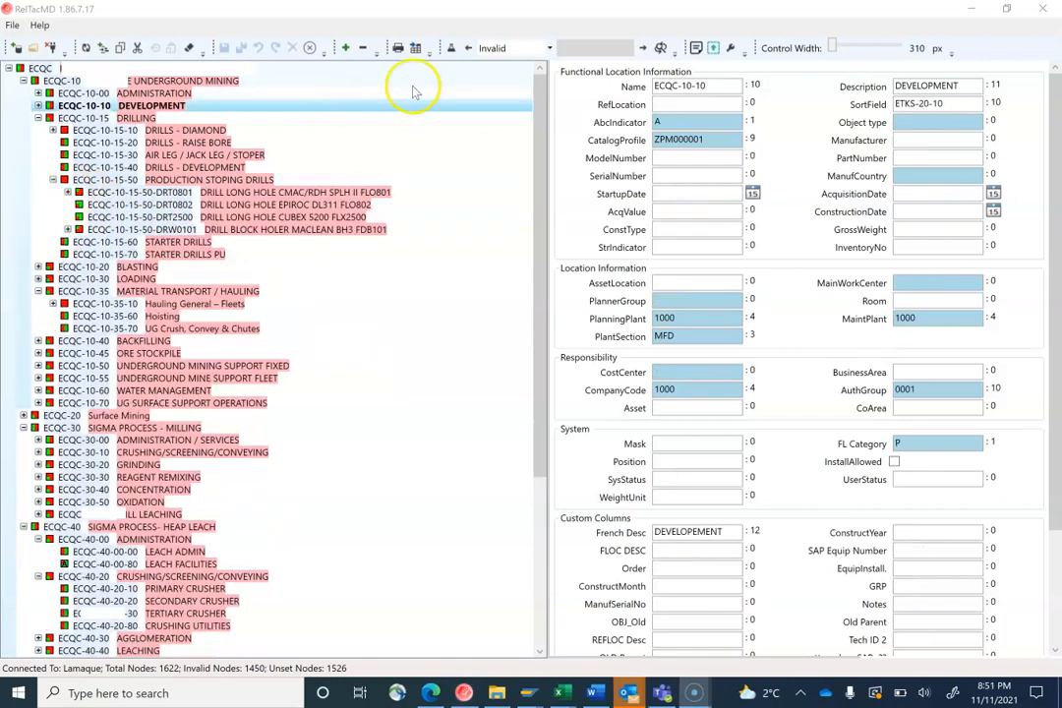
Export the nodes of the entire hierarchy to the Desktop as the Excel file RelTacMDReport__20211111.
left_click(398, 49)
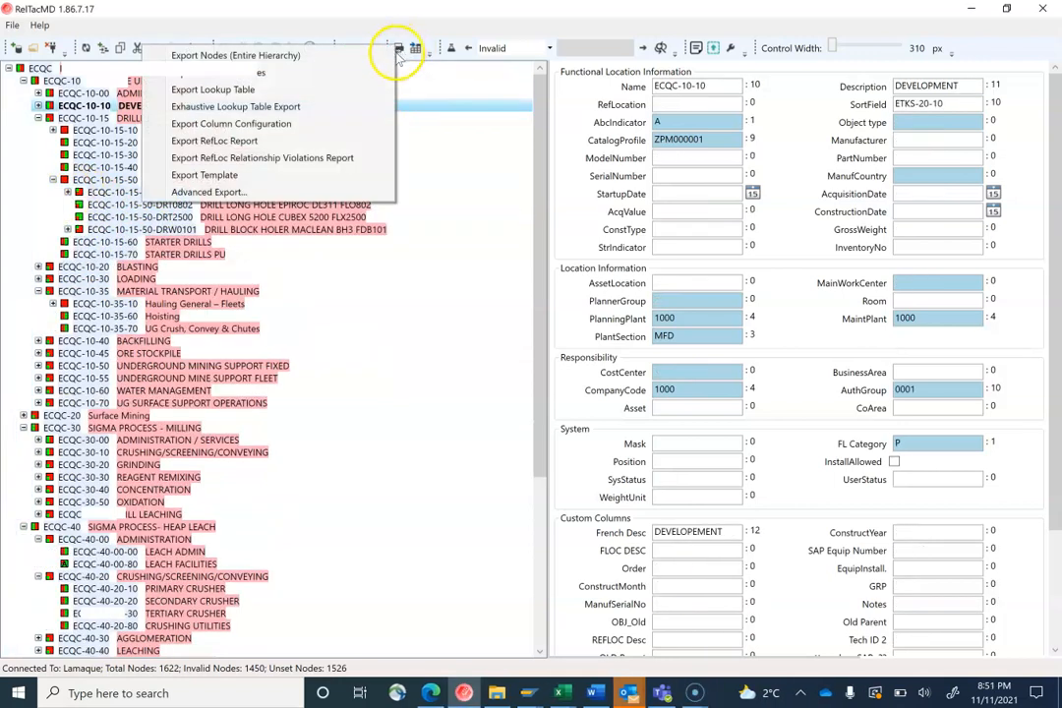
left_click(312, 59)
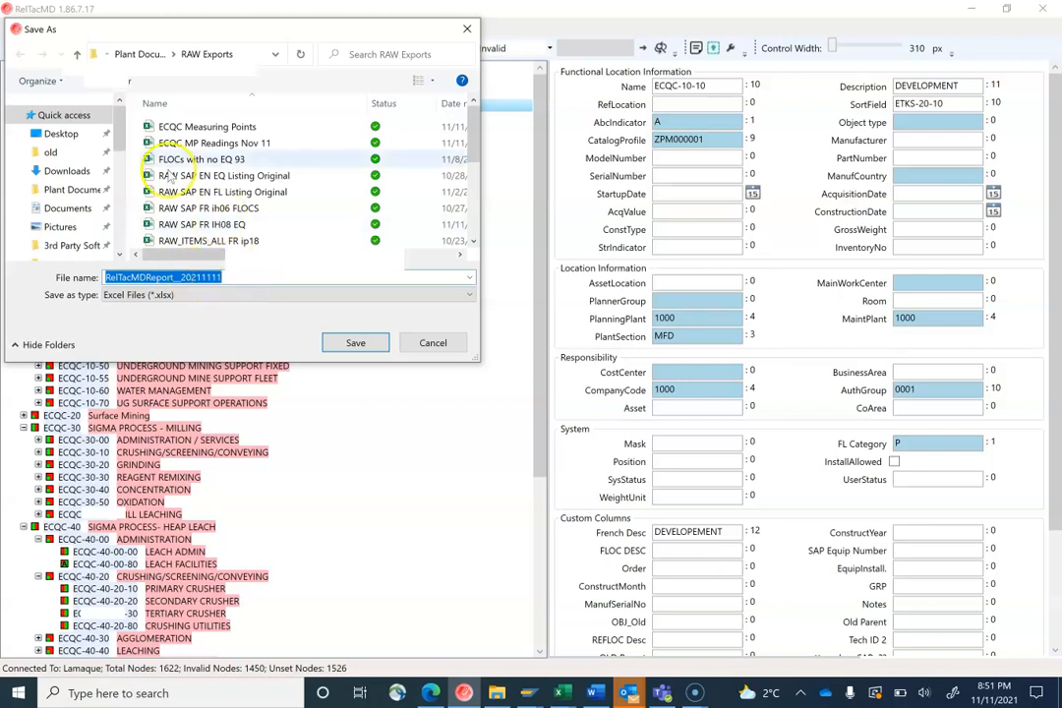
left_click(61, 133)
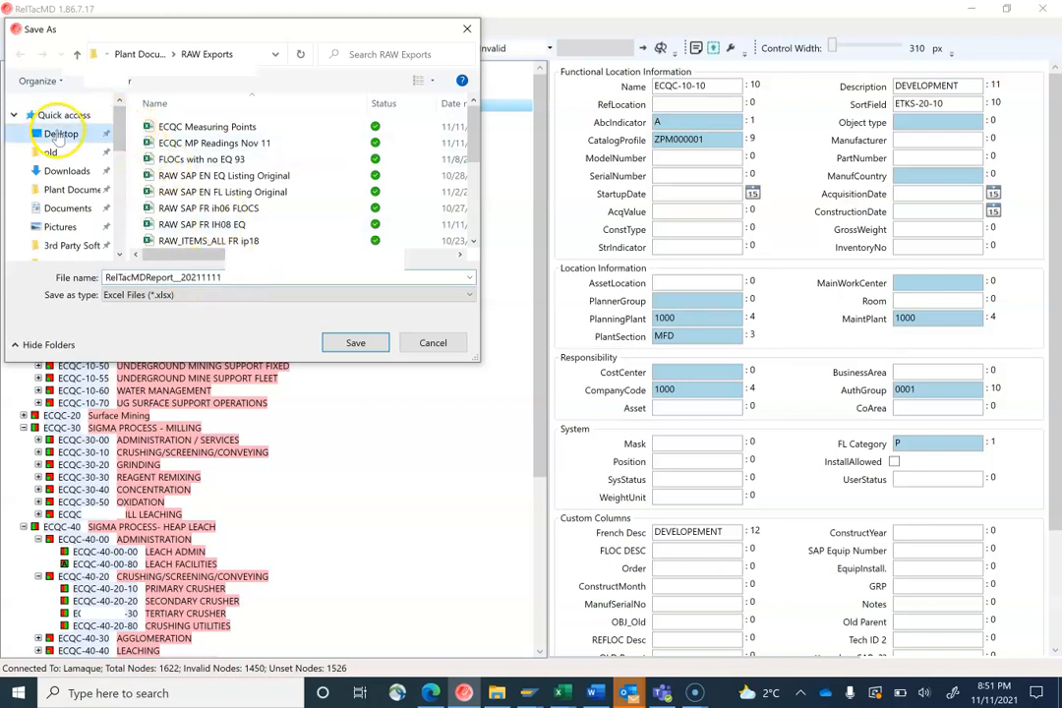
left_click(362, 343)
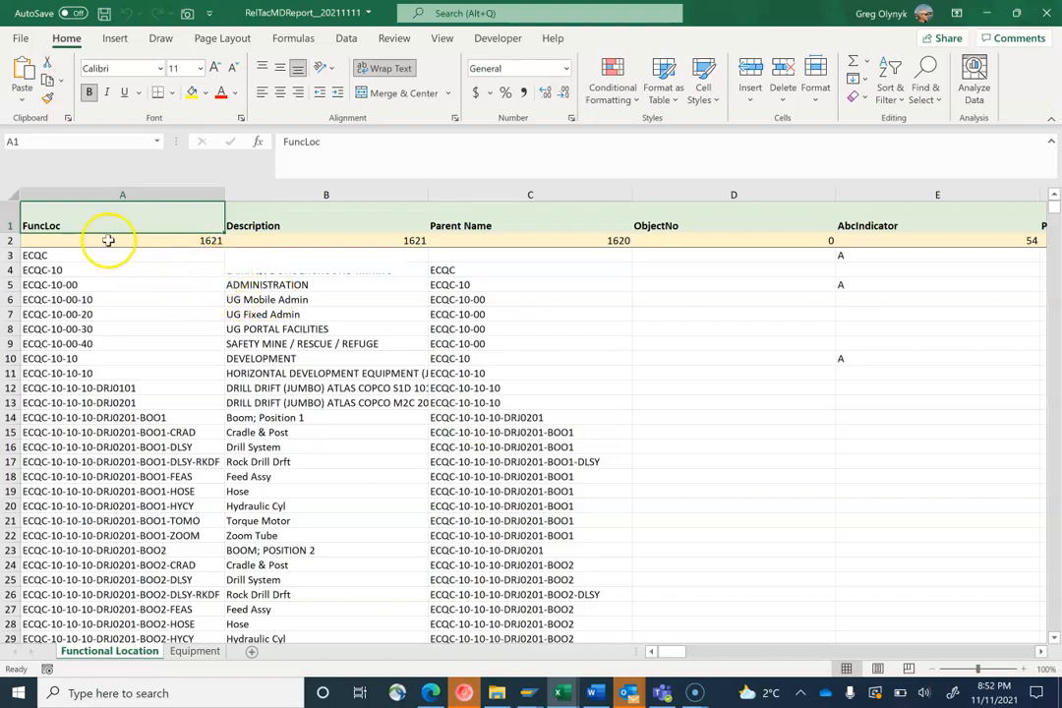
Examine the exported Functional Location sheet, from the FuncLoc, Description and Parent Name columns across to the reflocation values.
scroll(173, 330, "down", 3)
scroll(175, 329, "up", 3)
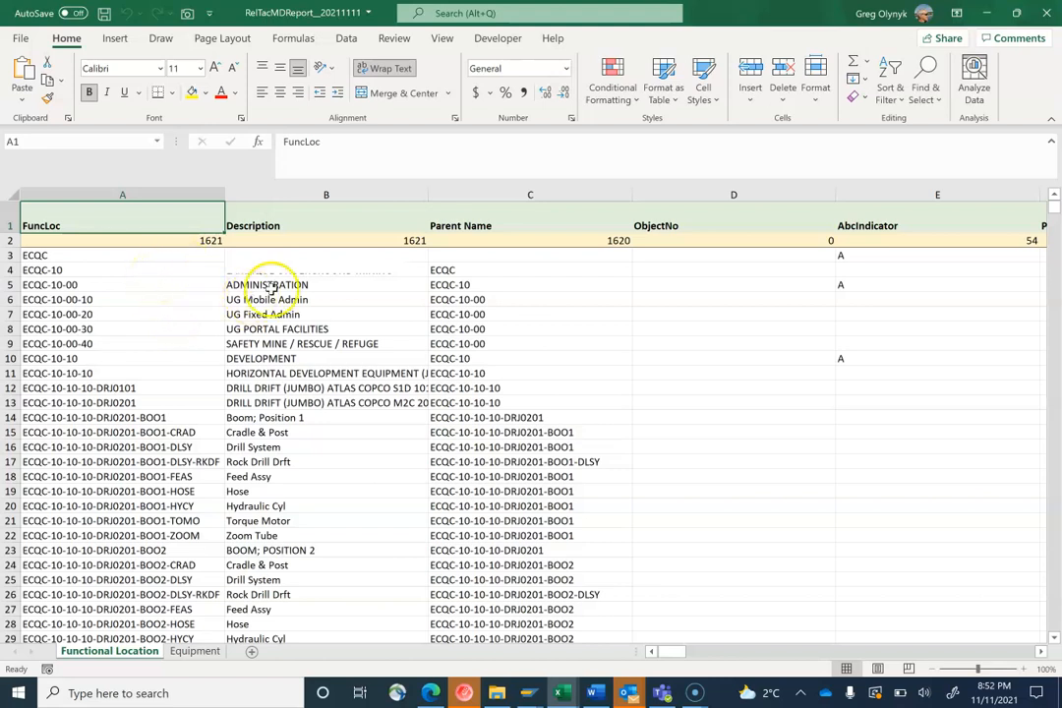
scroll(243, 273, "down", 3)
scroll(256, 349, "up", 3)
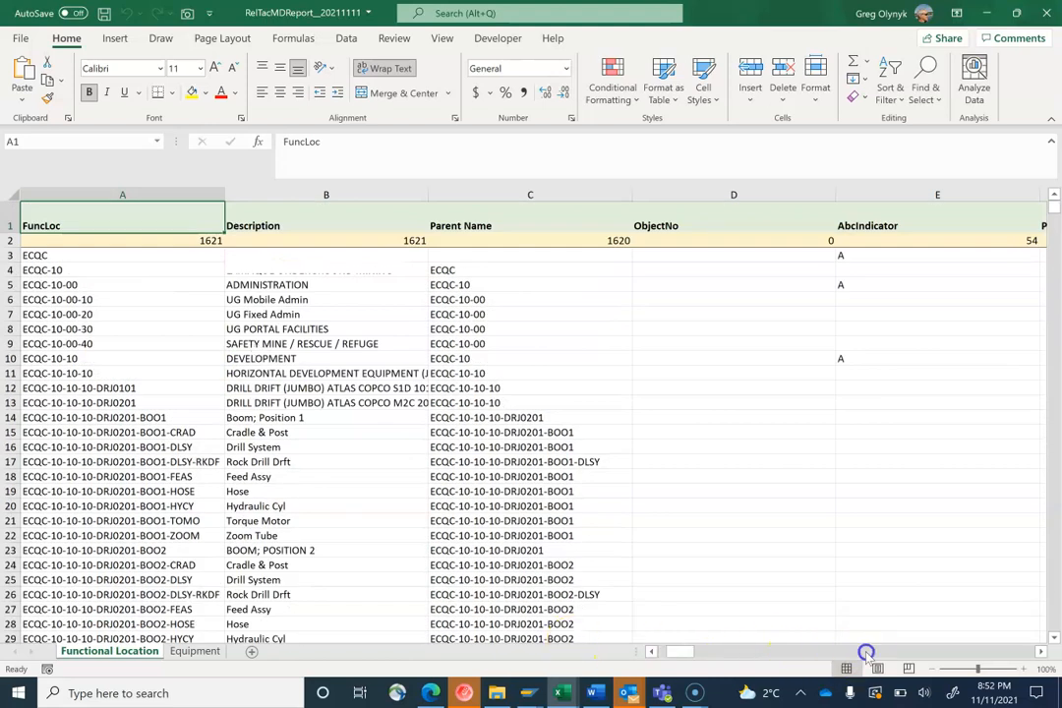
left_click(865, 651)
left_click_drag(865, 652, 981, 651)
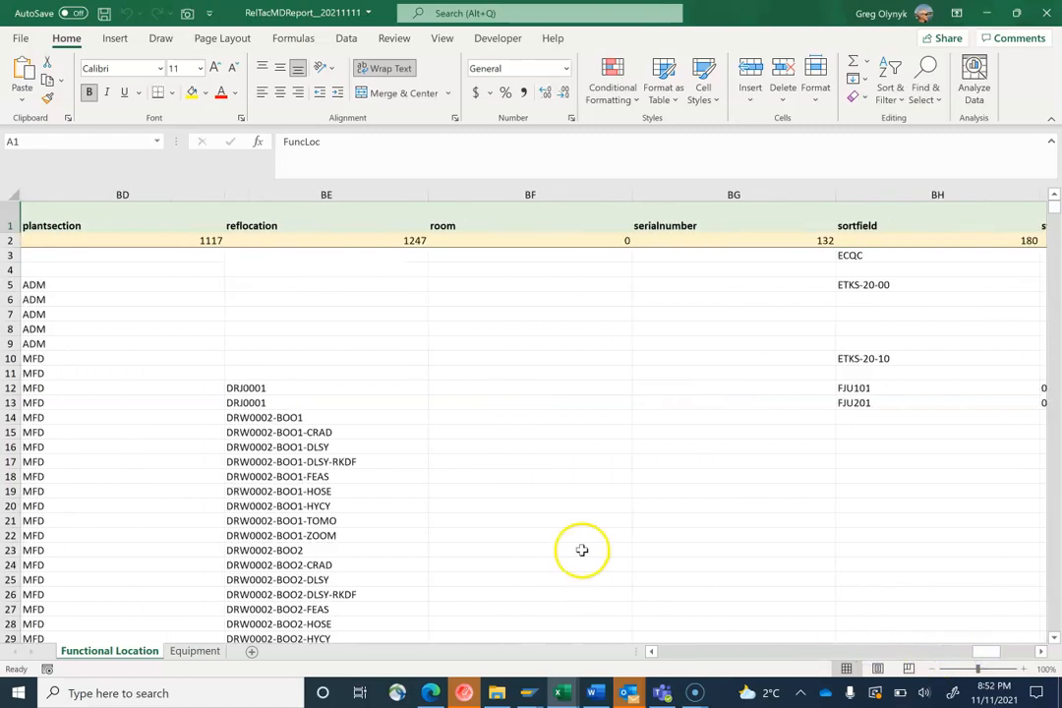
scroll(409, 462, "down", 7)
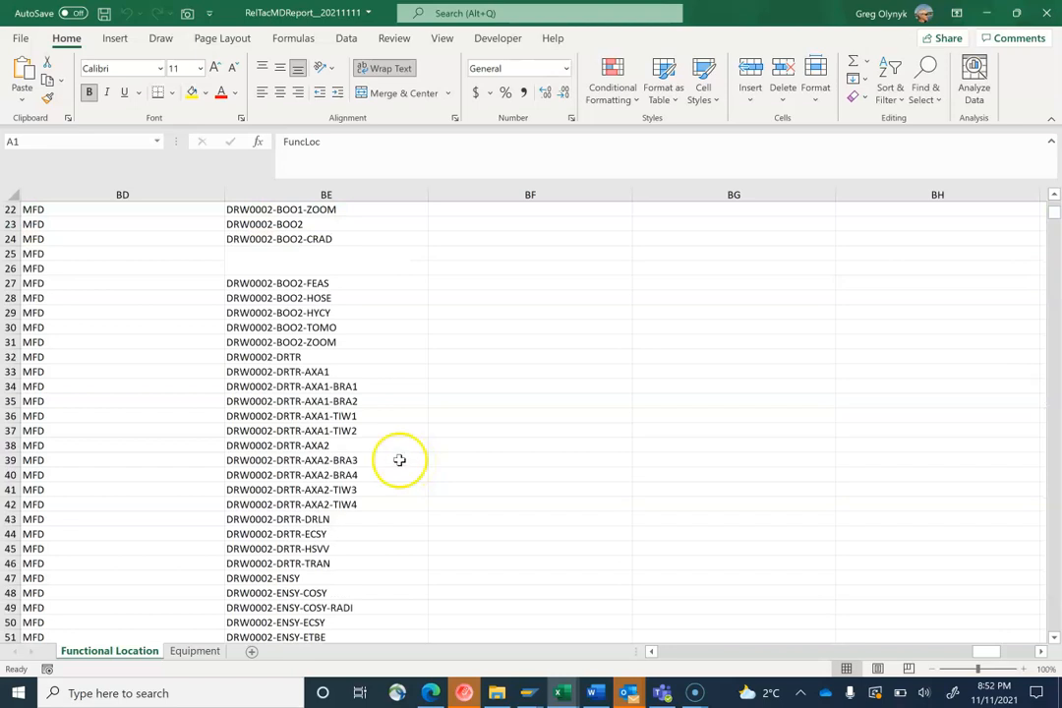